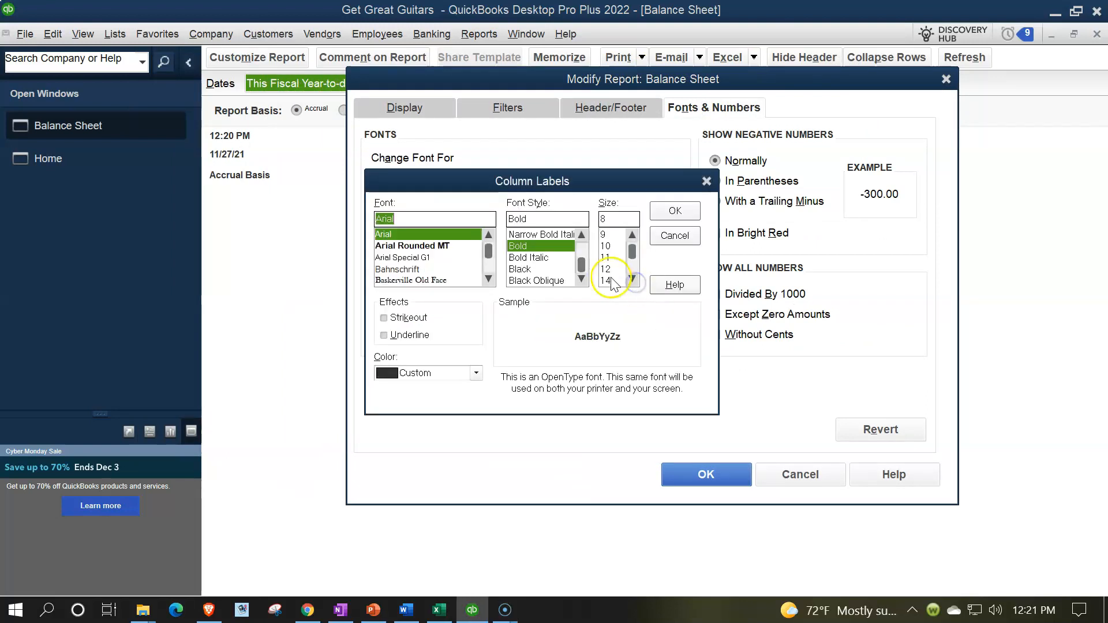
- Set the Balance Sheet's column label font size to 14, apply it to all related fonts, and confirm the report changes
click(609, 281)
click(677, 214)
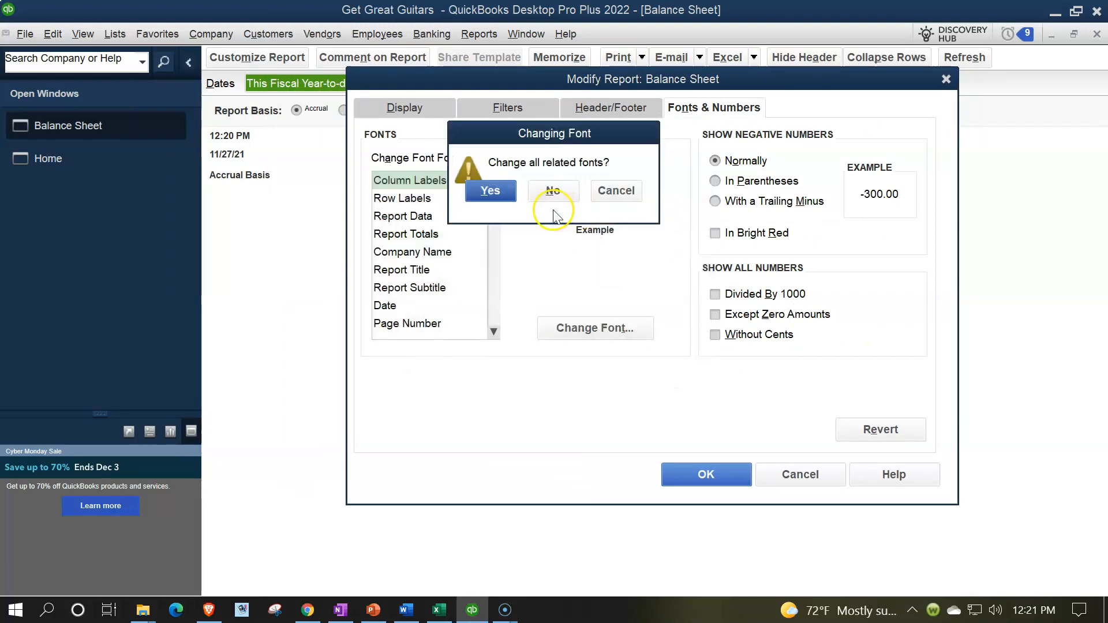
click(485, 189)
click(700, 474)
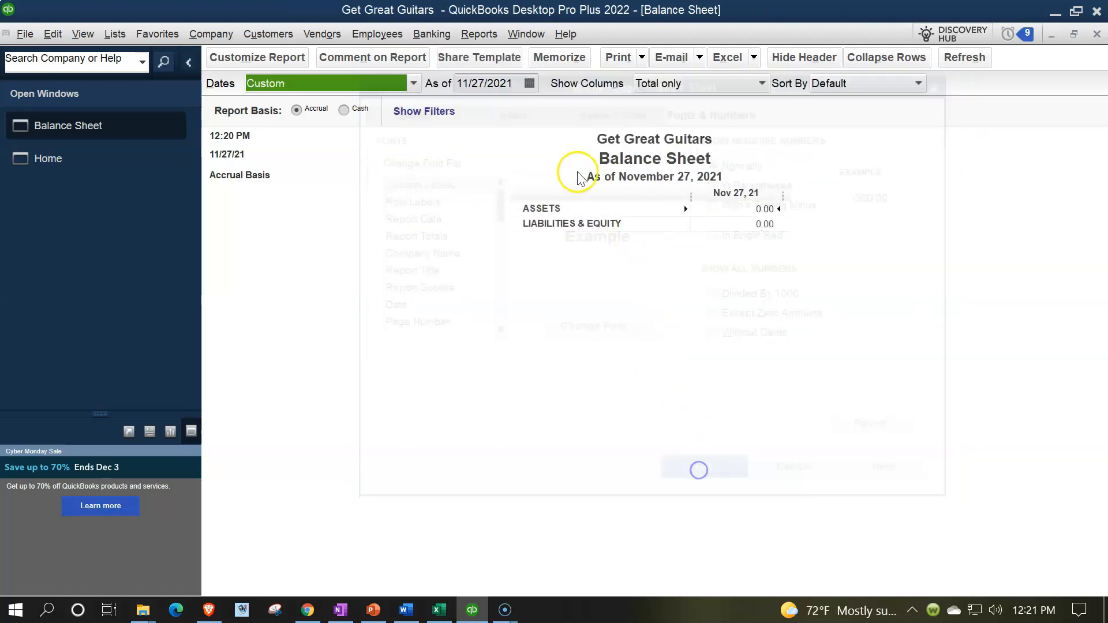
- Open the Profit & Loss report and set its date range from 01/01/2022 to 02/28/2022
click(479, 34)
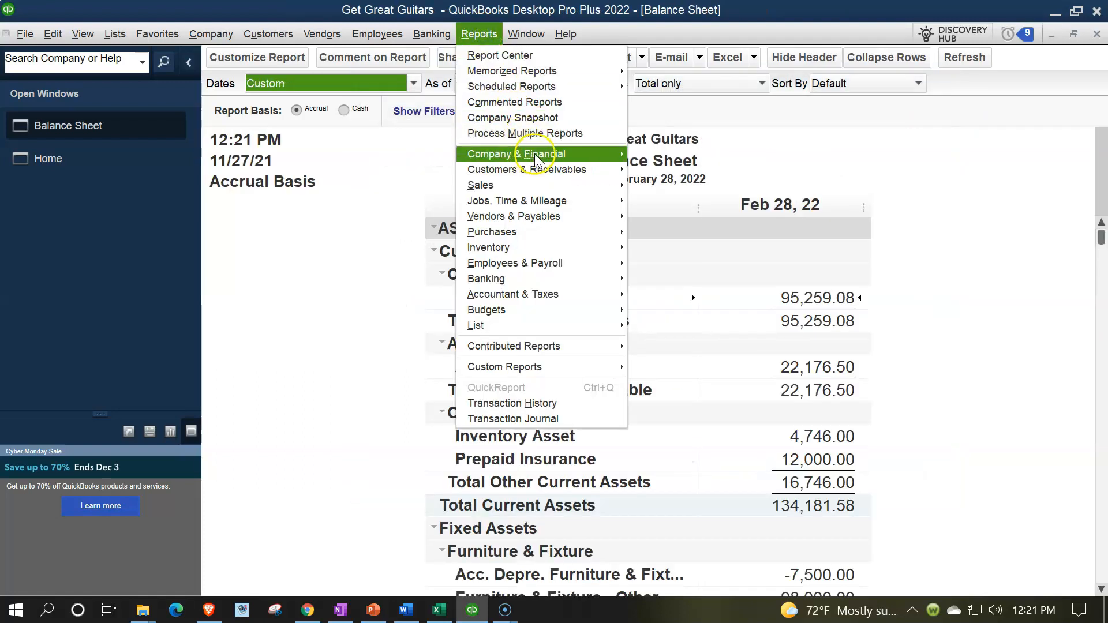
mouse_move(537, 155)
click(646, 155)
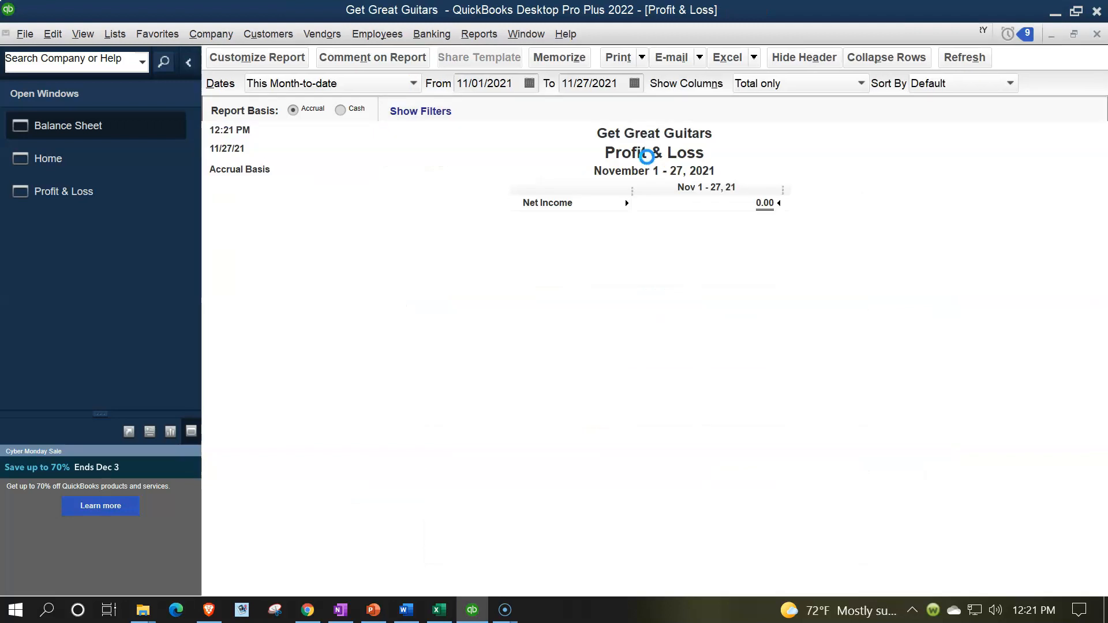
text(010122)
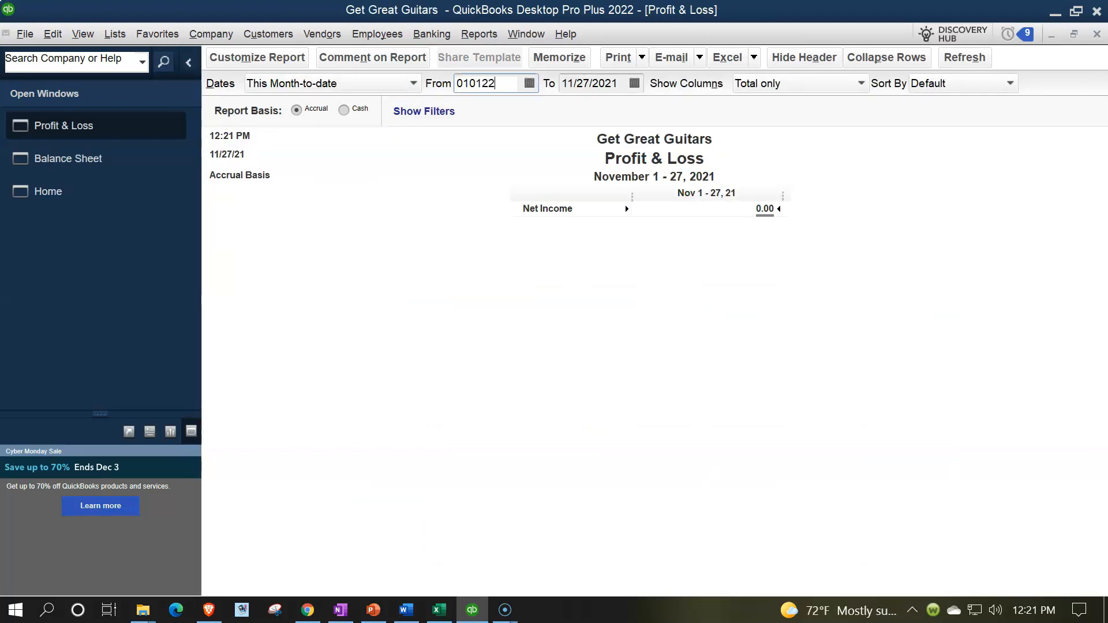
key(Tab)
text(02/28/202)
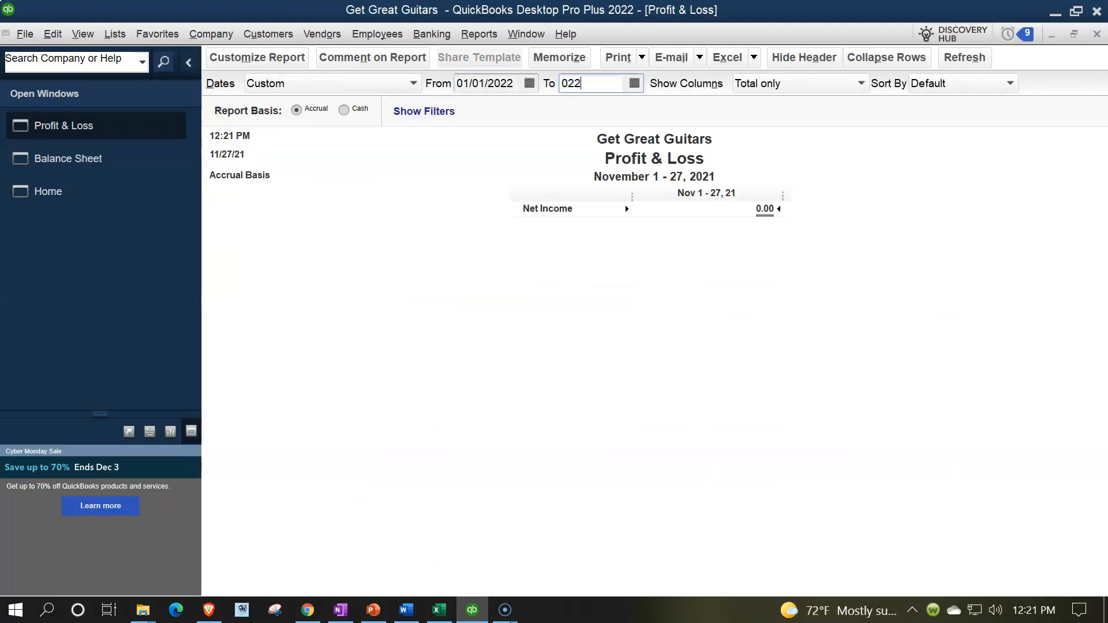
key(Tab)
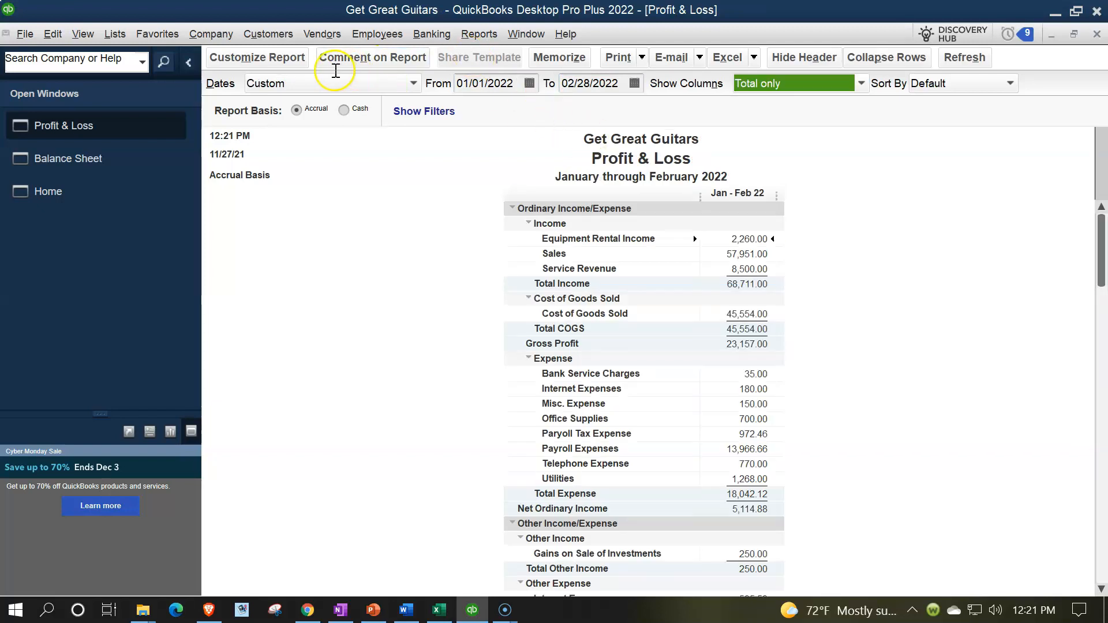
- Customize the Profit & Loss report with column label font size 14, applied to all related fonts
click(257, 57)
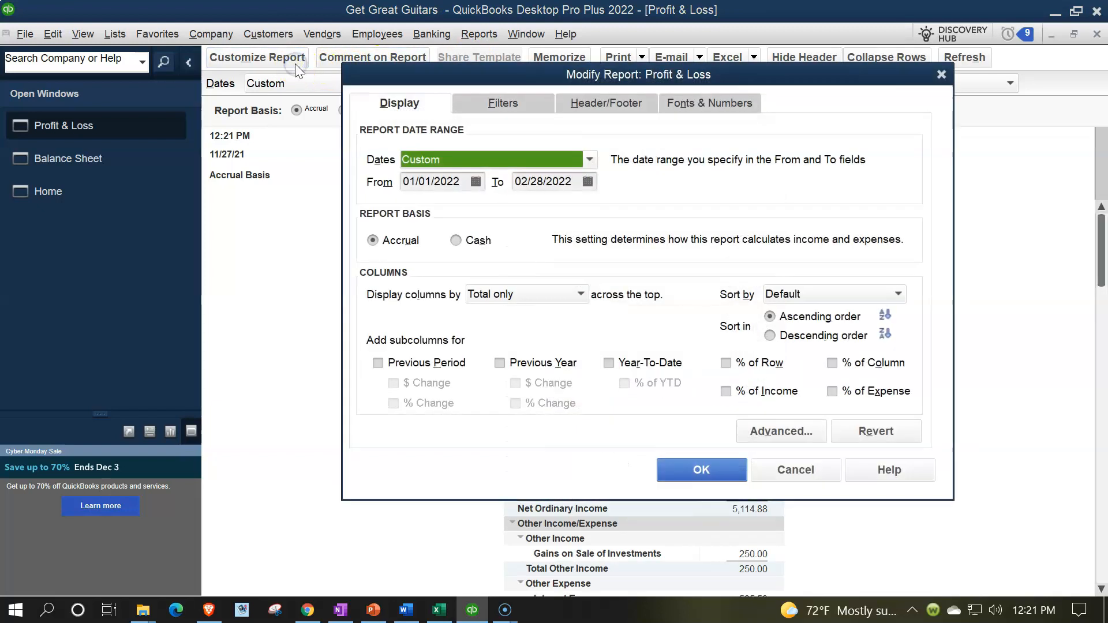
click(669, 96)
click(611, 330)
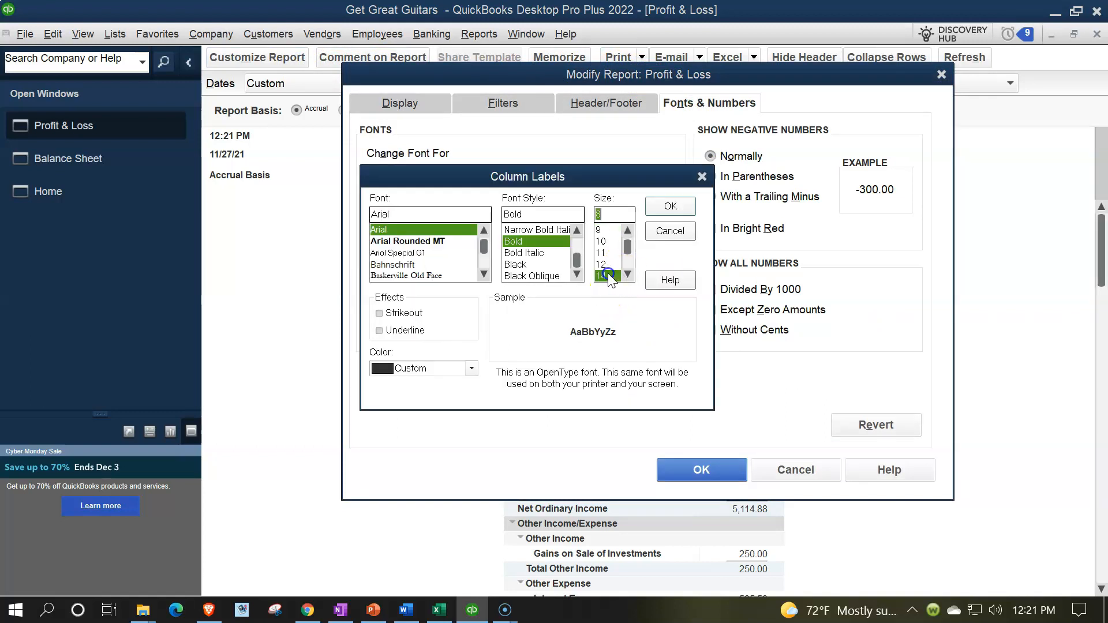
click(669, 208)
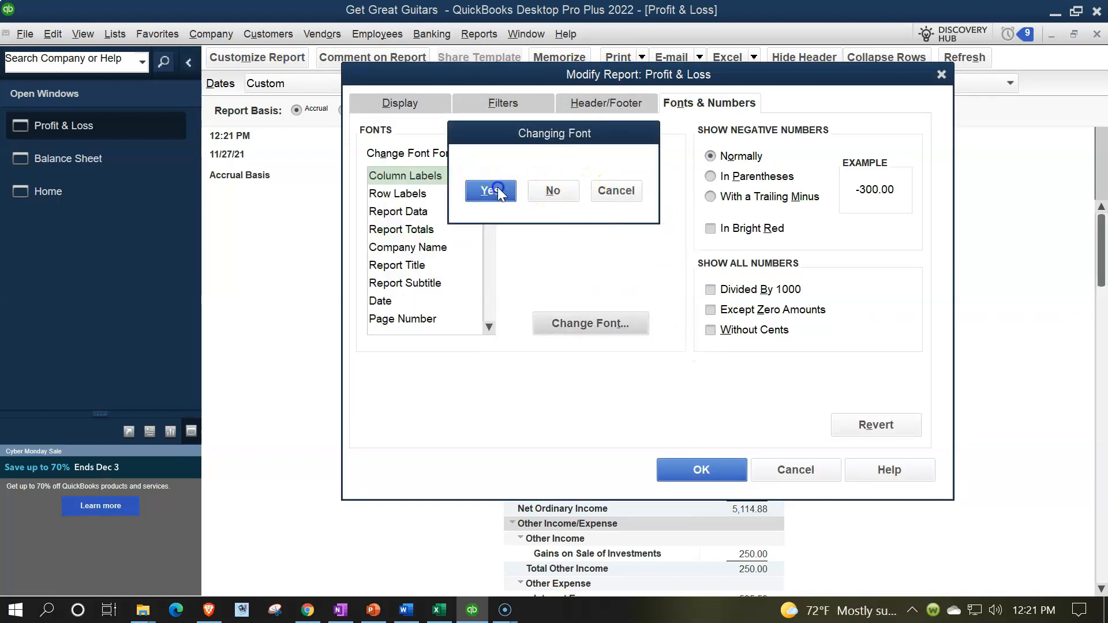
click(497, 191)
click(701, 470)
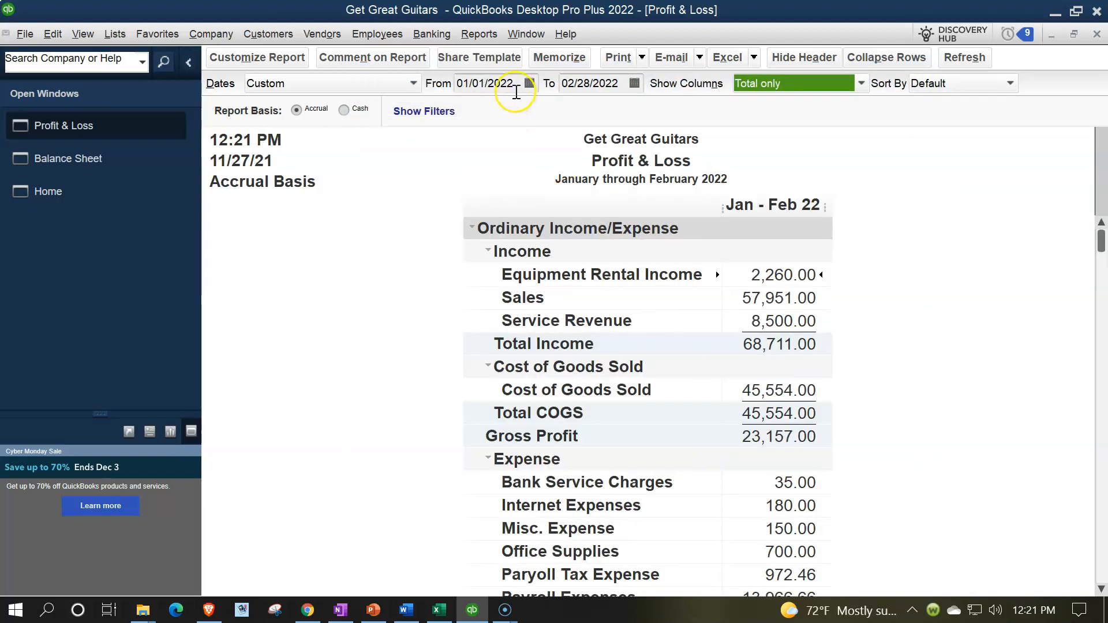
- Open the Trial Balance report and set its date range from 01/01/2022 to 02/28/2022
click(479, 34)
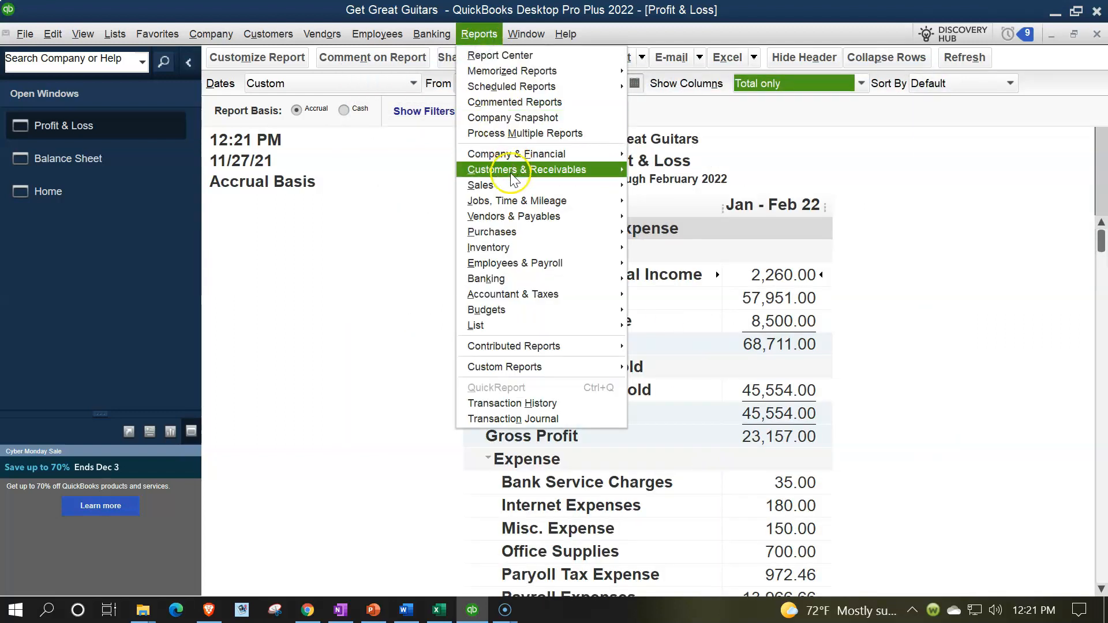
mouse_move(614, 294)
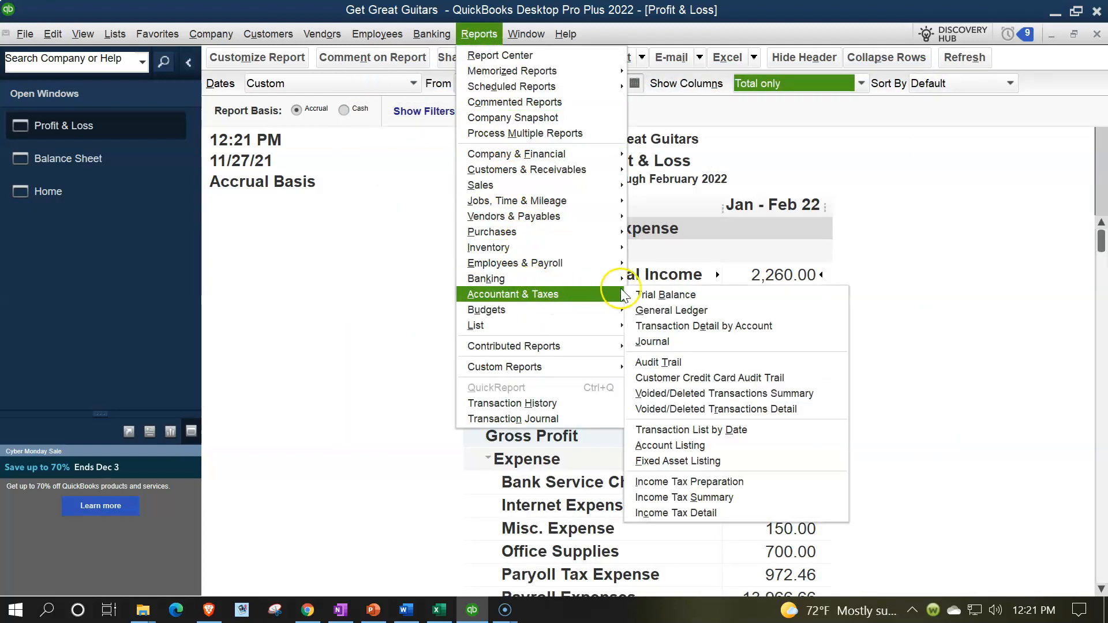
click(662, 293)
key(Tab)
text(01/01/2022)
key(Tab)
text(02/28/2)
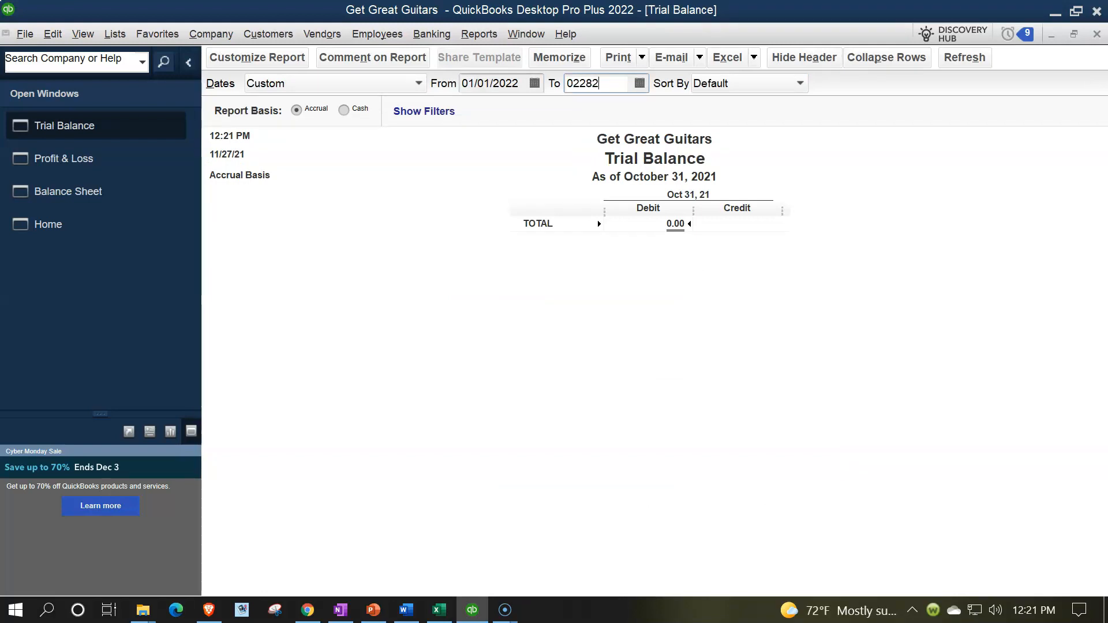
text(022)
key(Tab)
- Customize the Trial Balance report with column label font size 14, applied to all related fonts
click(260, 58)
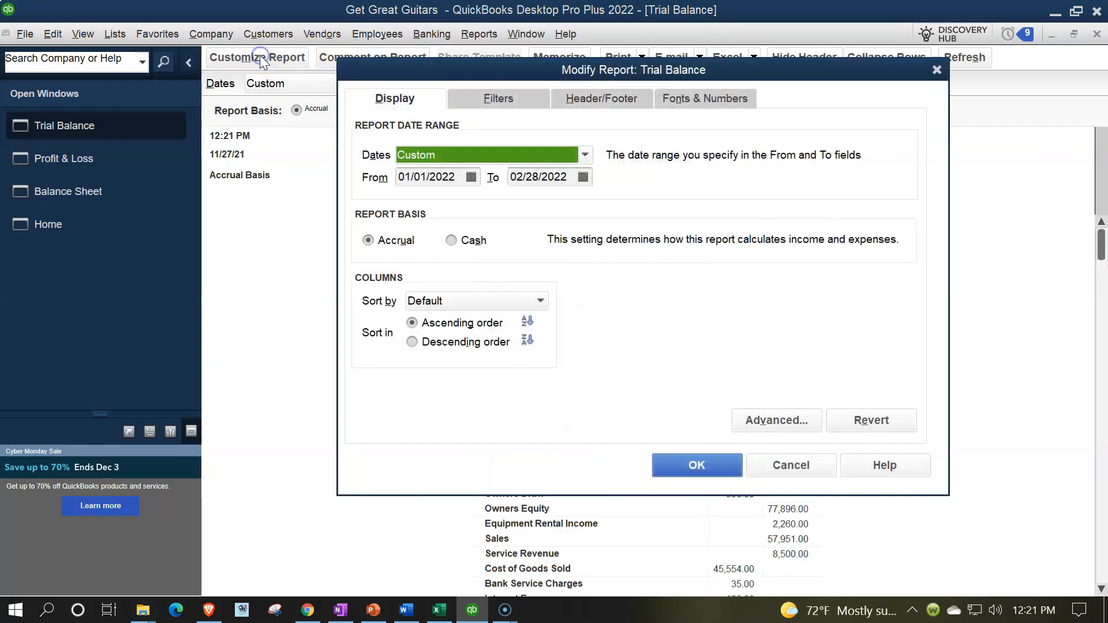
click(731, 101)
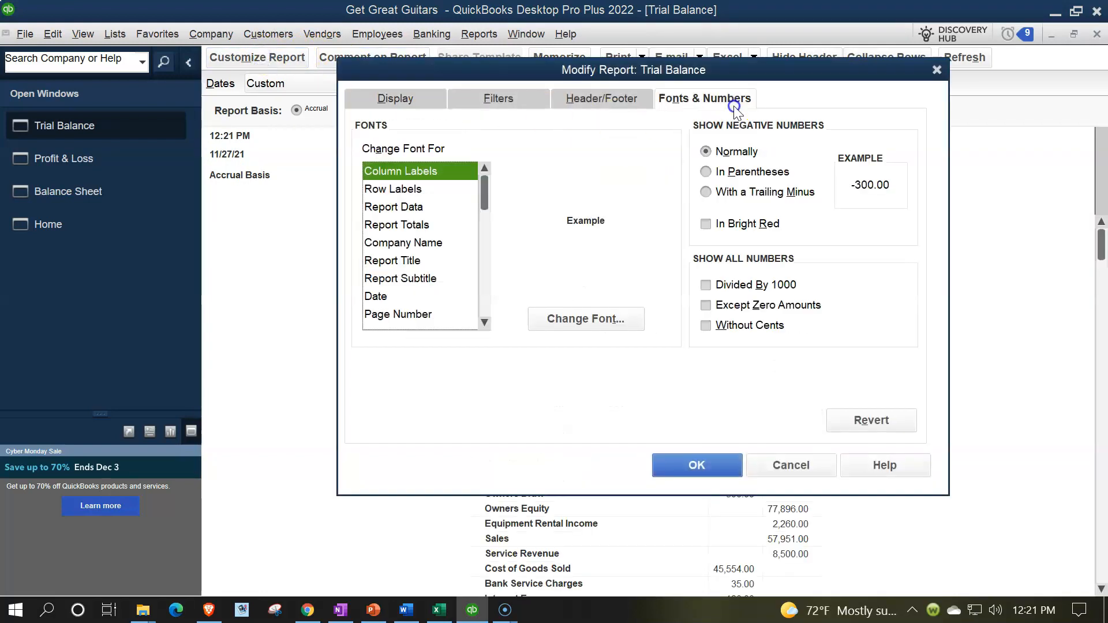
click(622, 317)
click(622, 270)
click(609, 271)
click(658, 200)
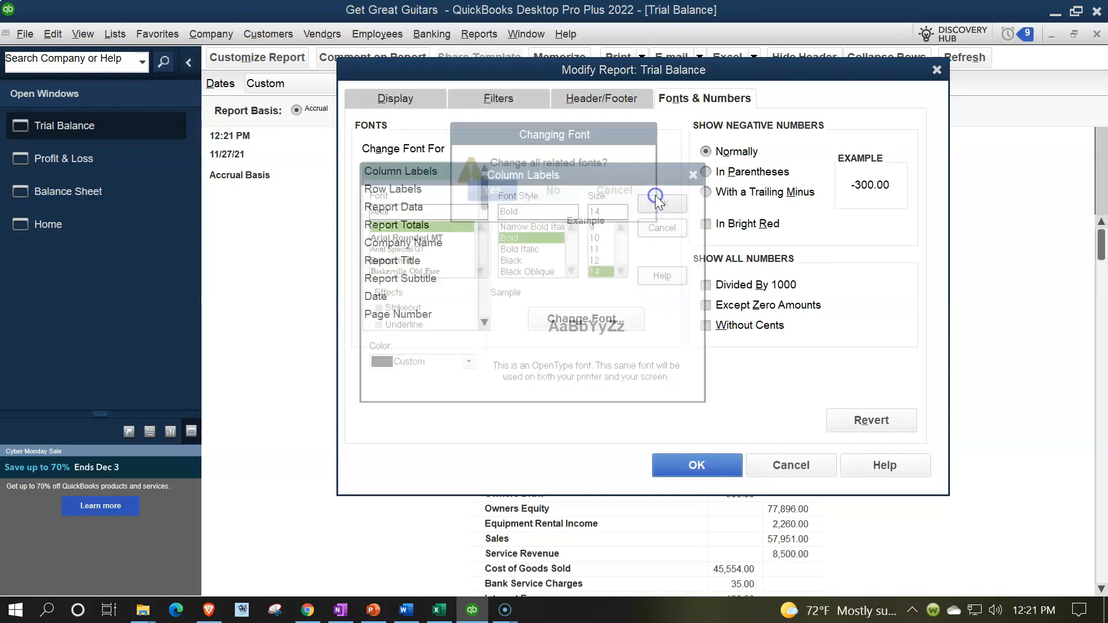
click(495, 189)
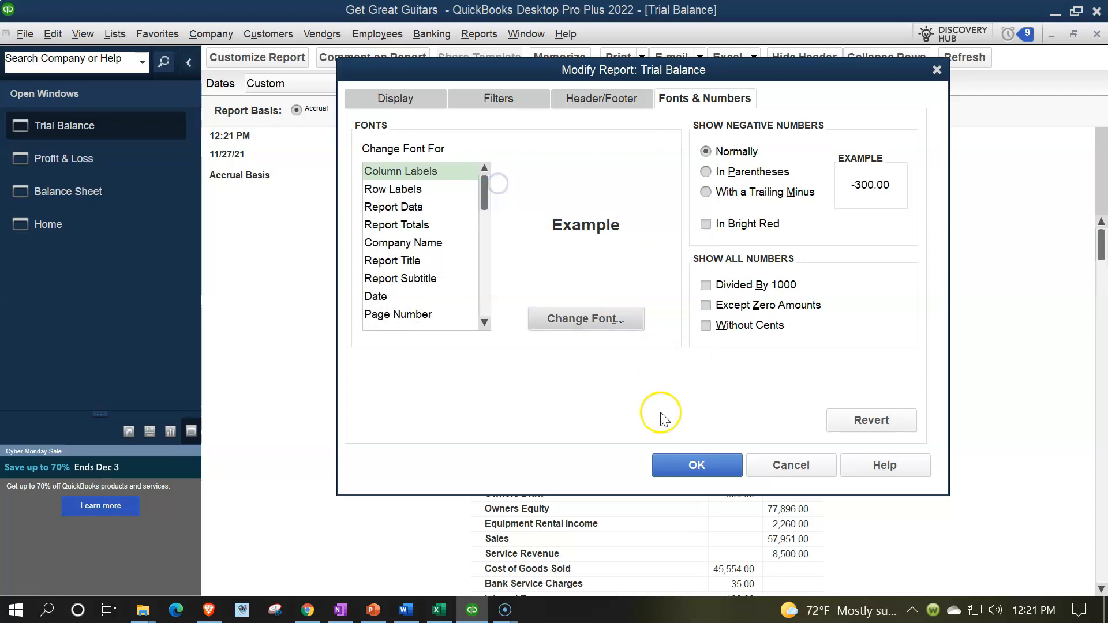
click(695, 463)
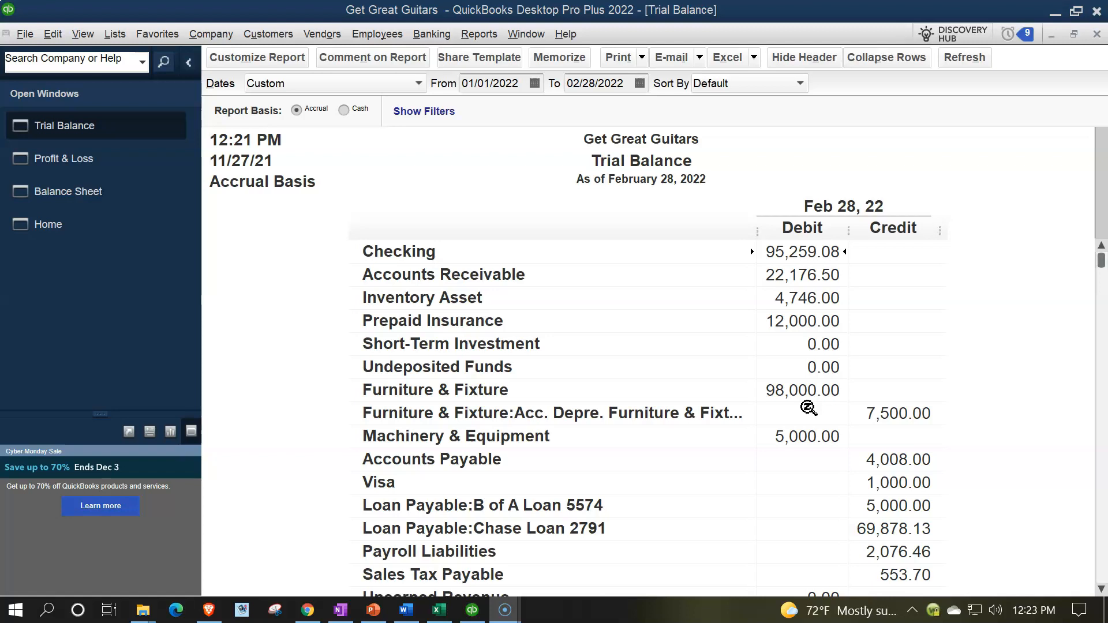
- Locate the B of A loan payable balance in the Trial Balance and select its credit amount
scroll(809, 408, down, 2)
click(914, 366)
click(892, 370)
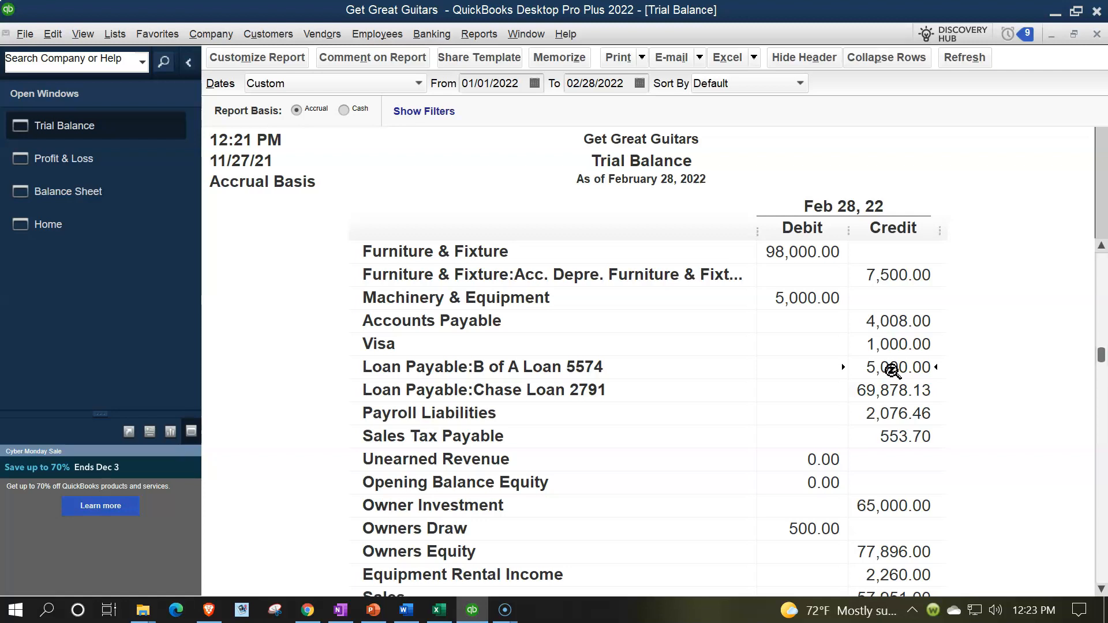
- Switch to the loan amortization workbook in Excel and examine the short-term loan's amount, months, rate and payment formula
click(434, 613)
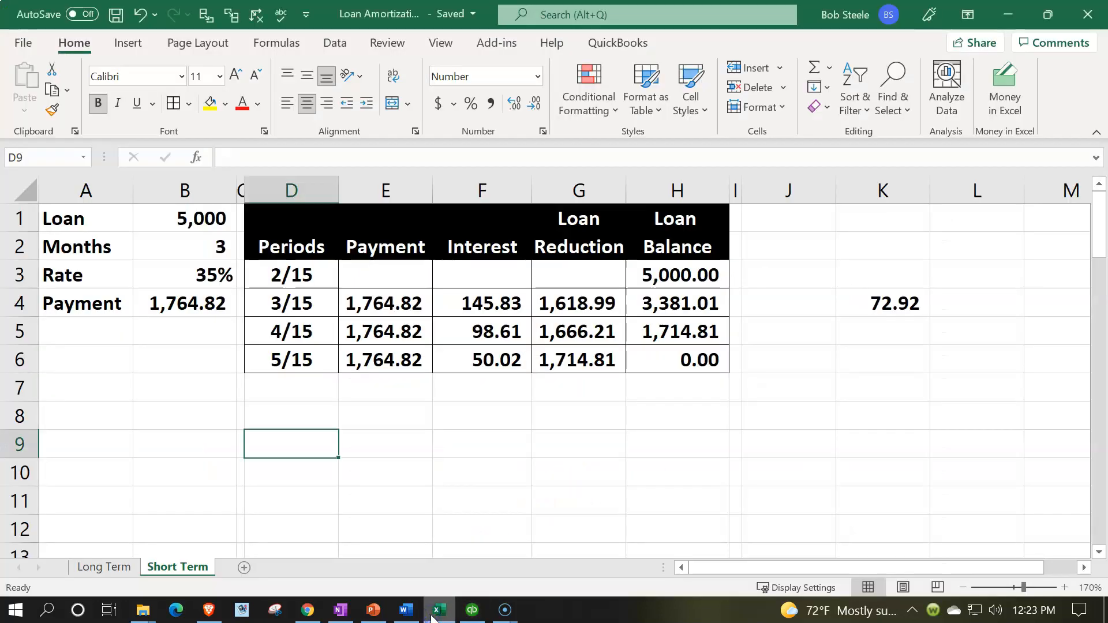
click(298, 380)
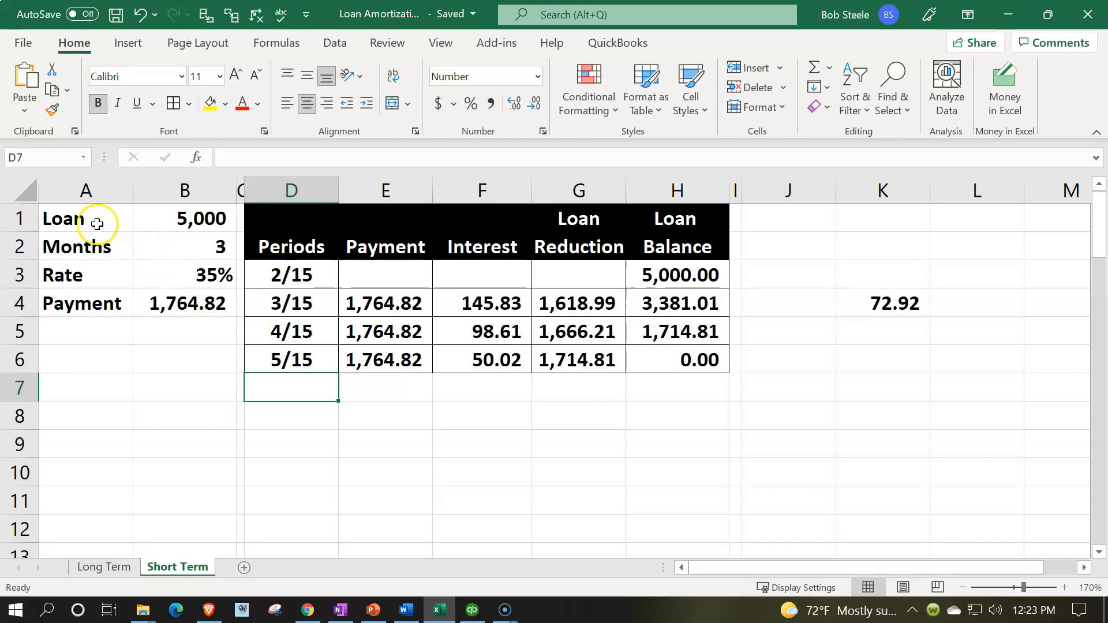
click(142, 218)
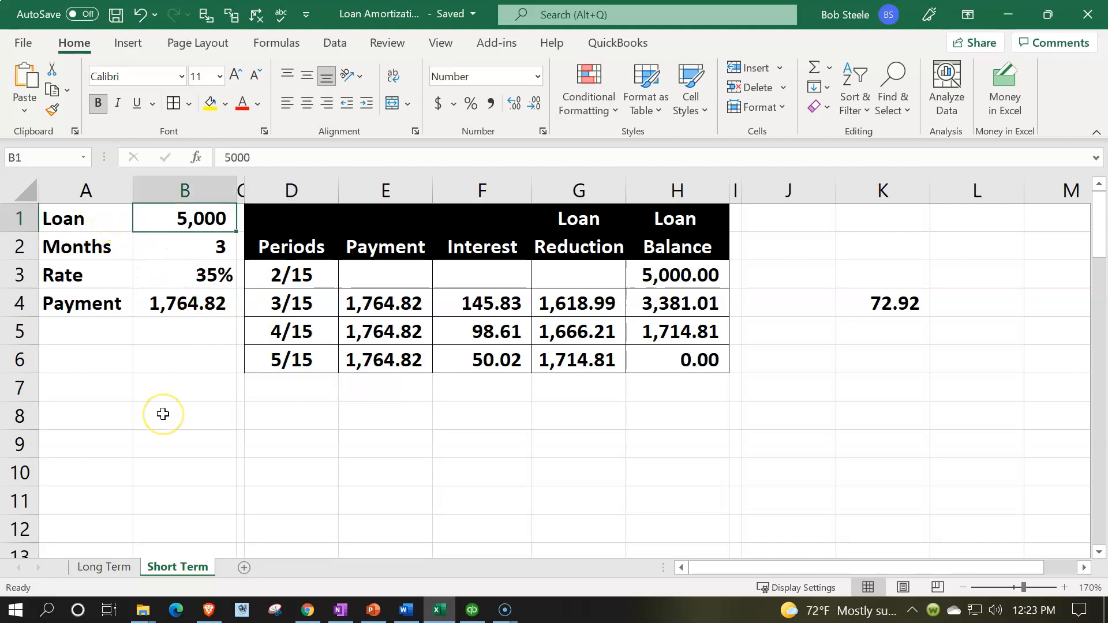
key(Down)
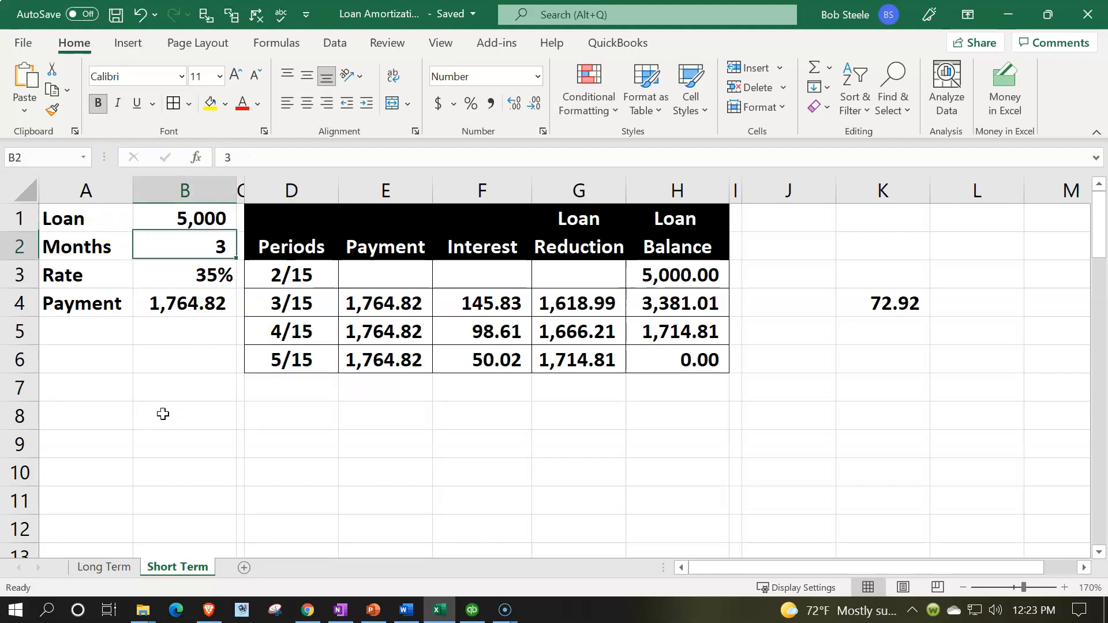
key(Down)
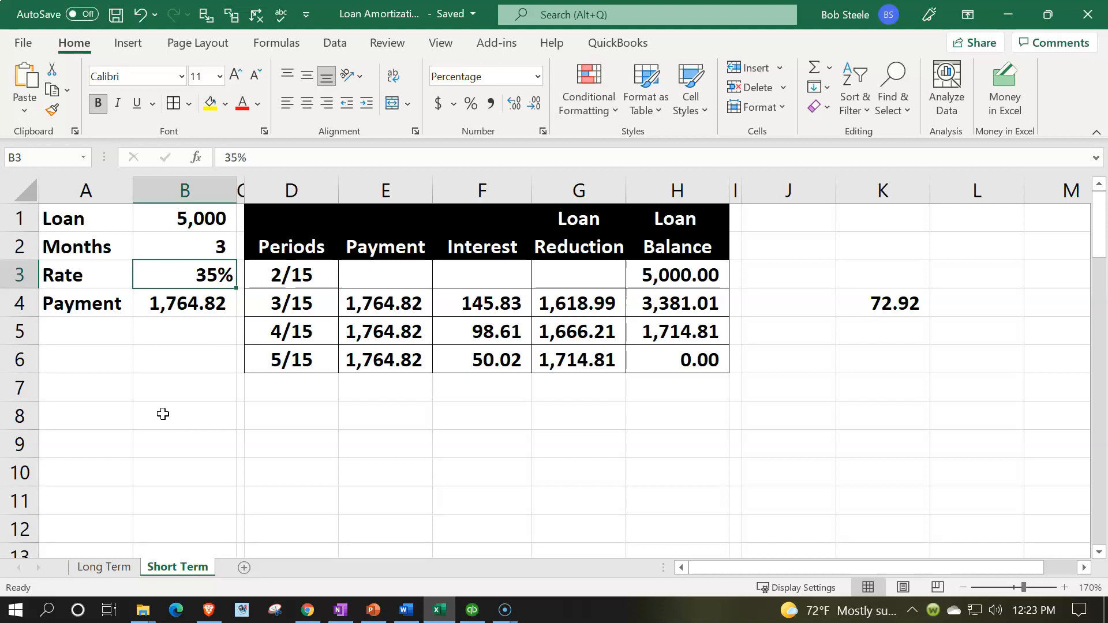
key(Down)
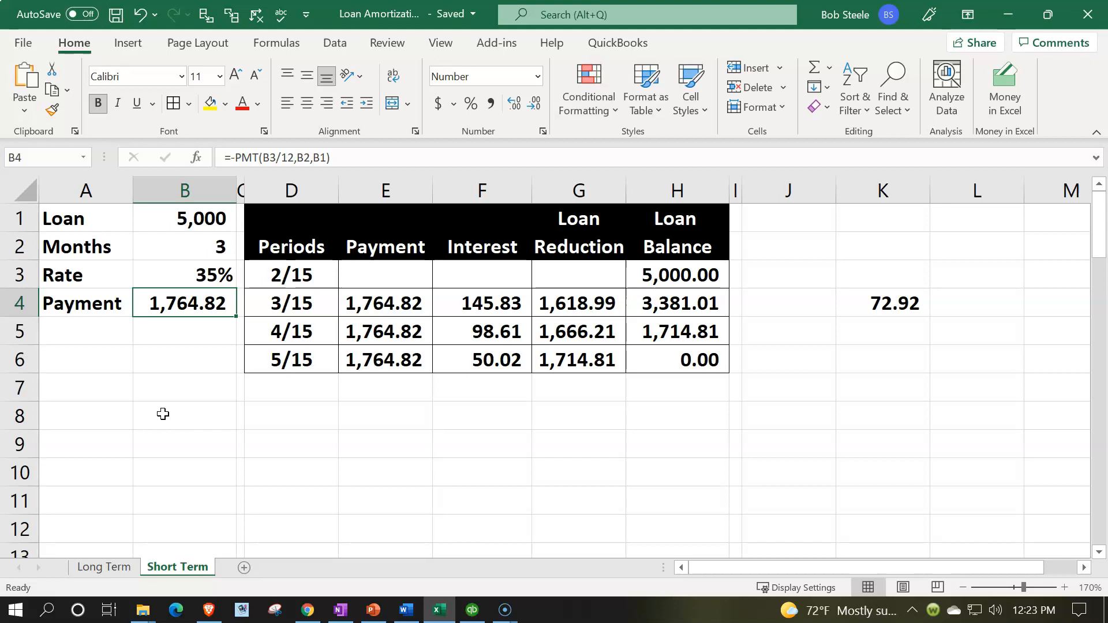
- Review the dates in the Periods column of the short-term amortization table, from 2/15 through 5/15
key(Right)
key(Right)
key(Up)
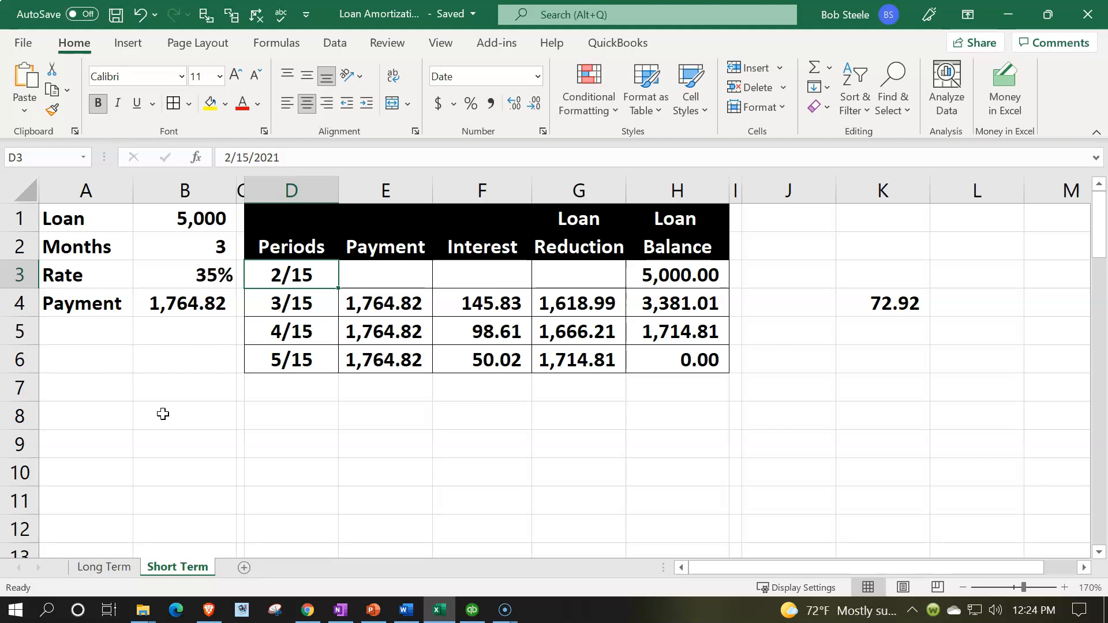
key(Down)
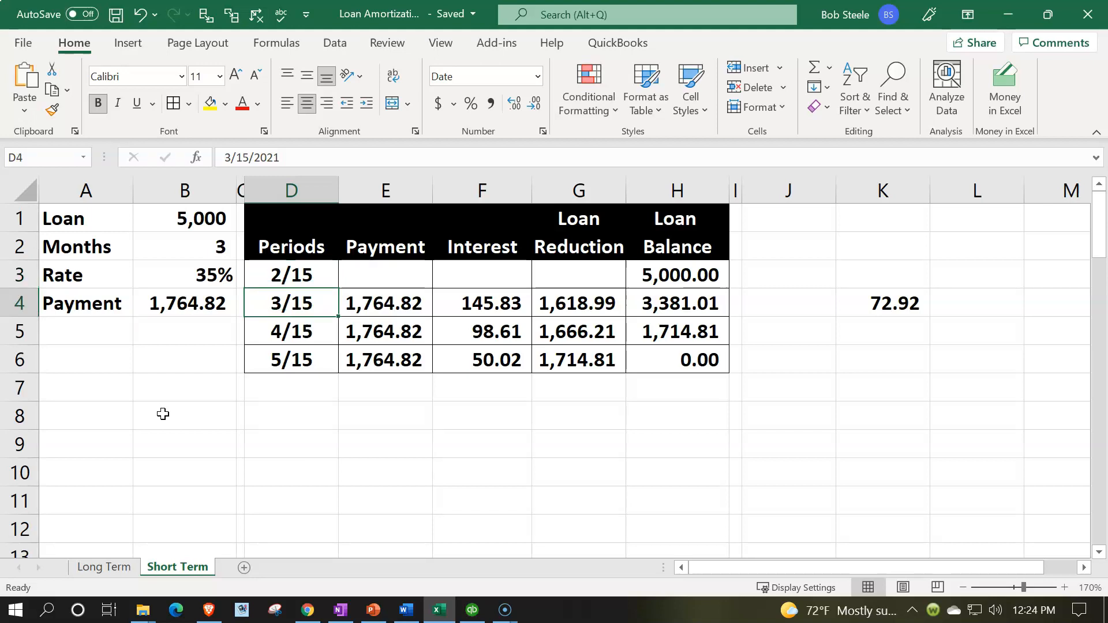
key(Down)
key(Down)
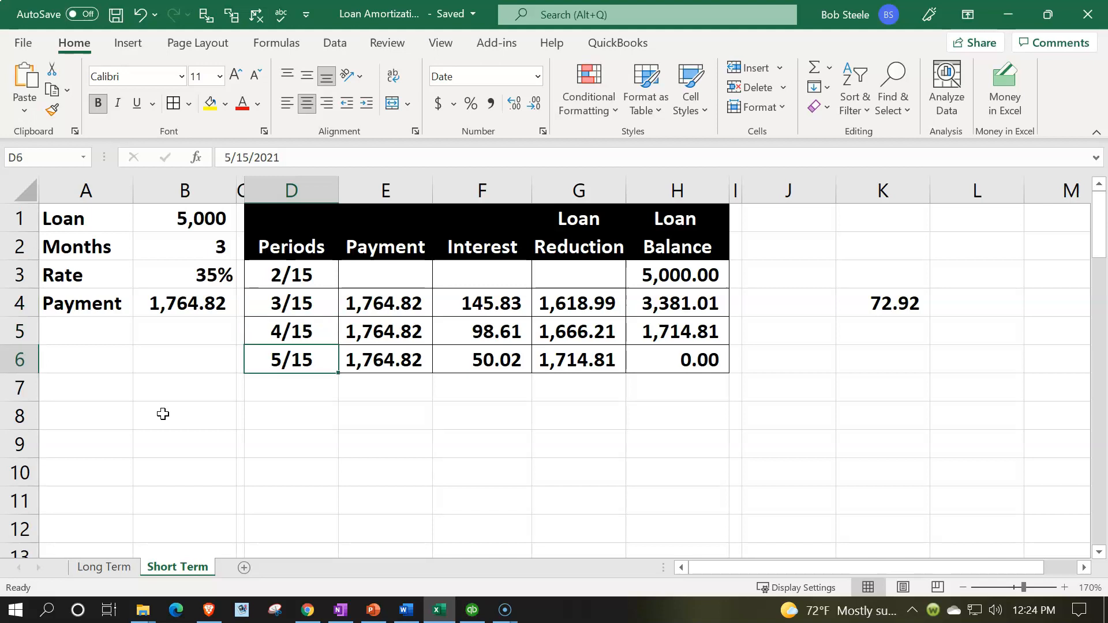
key(Up)
key(Up)
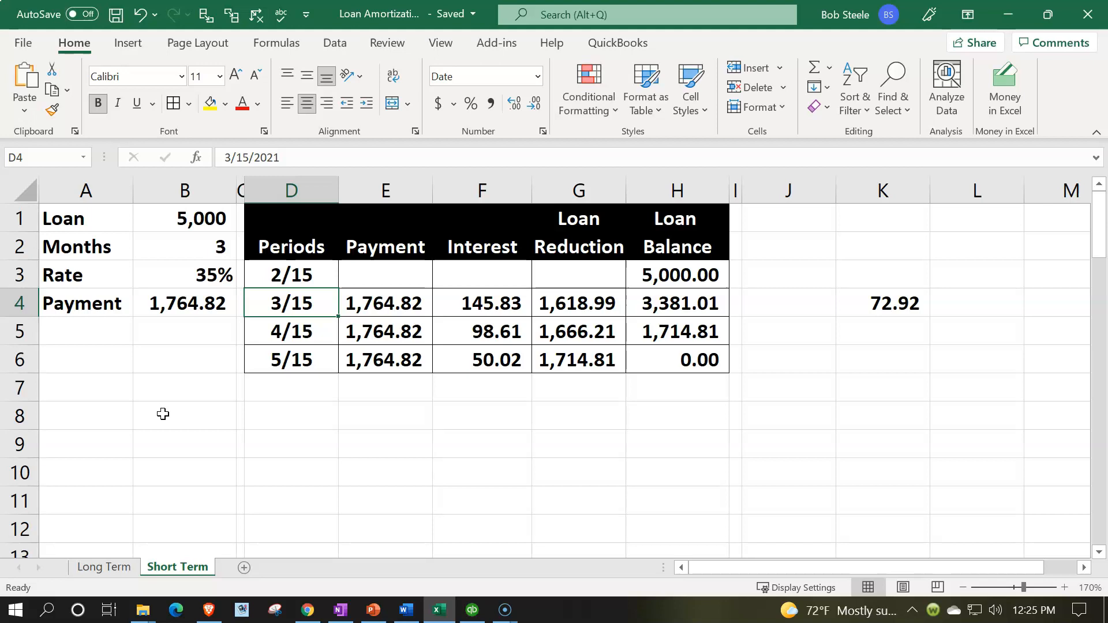
- Examine the opening loan balance on the 2/15 row, ending back on the 3/15 period
key(Right)
key(Right)
key(Right)
key(Right)
key(Up)
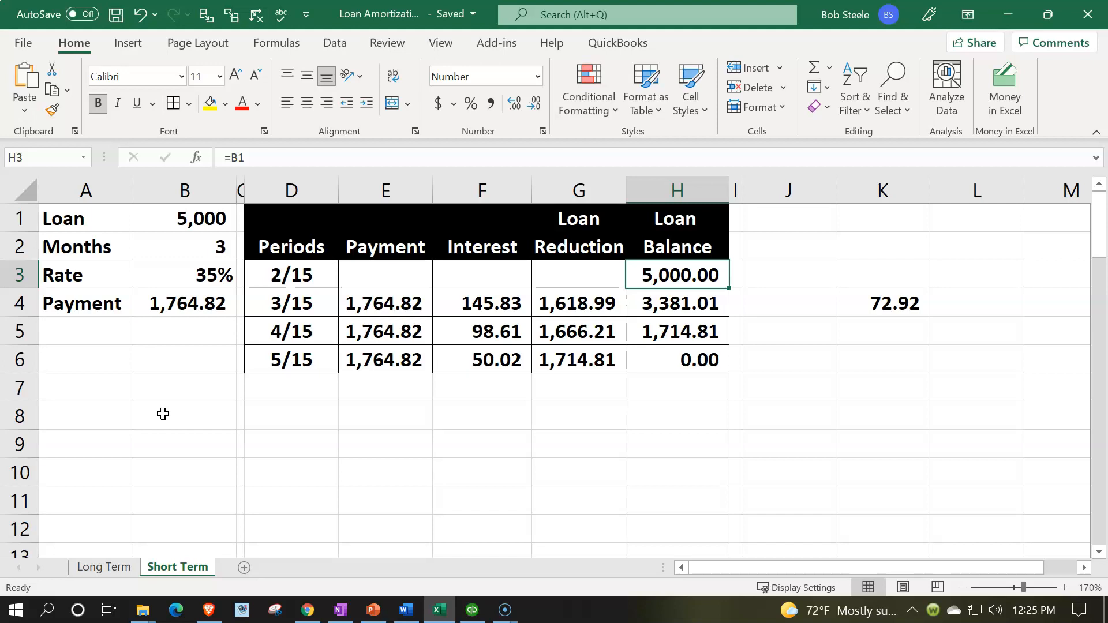
key(Left)
key(Left)
key(Left)
key(Left)
key(Down)
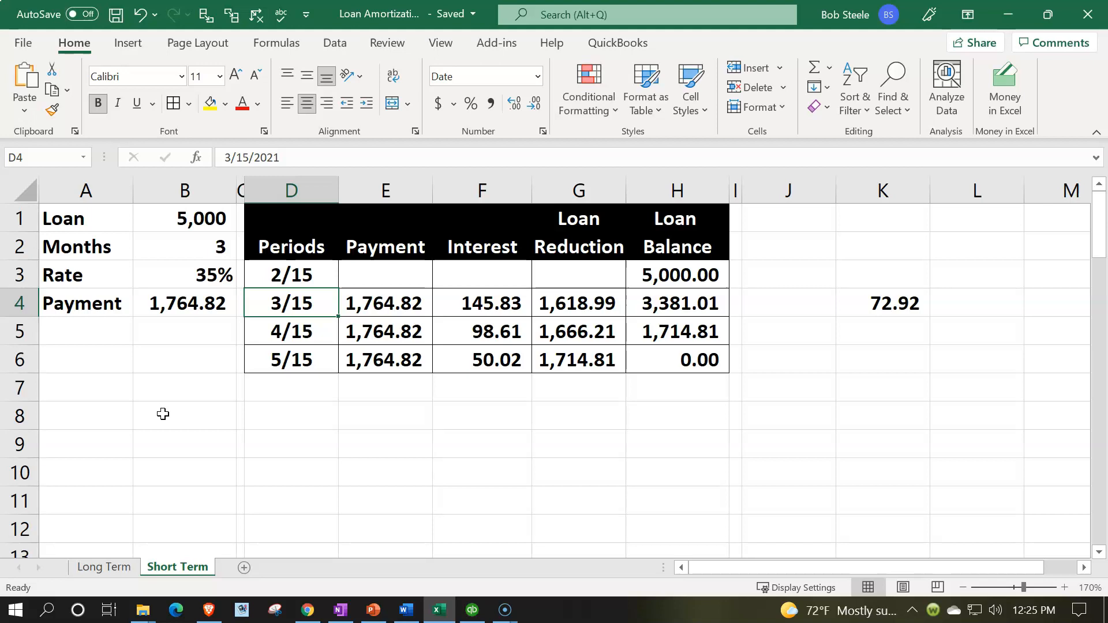
- Examine the interest formula on the 3/15 row and the half-month accrual formula =F4/2 in cell K4
key(Right)
key(Right)
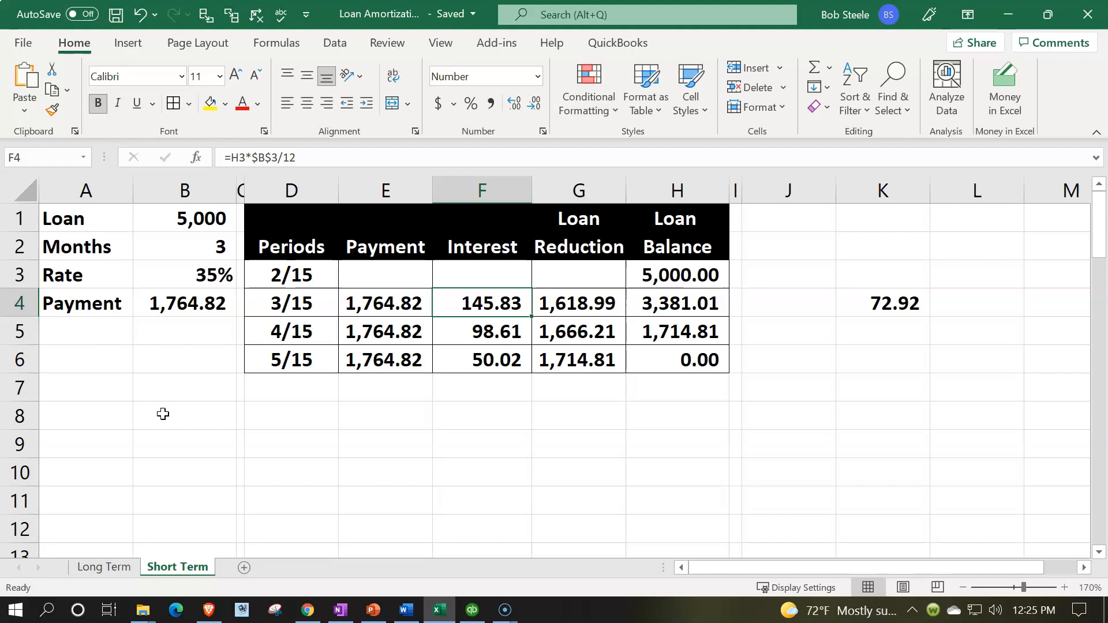
key(Right)
key(Right)
key(Right)
key(Right)
key(Right)
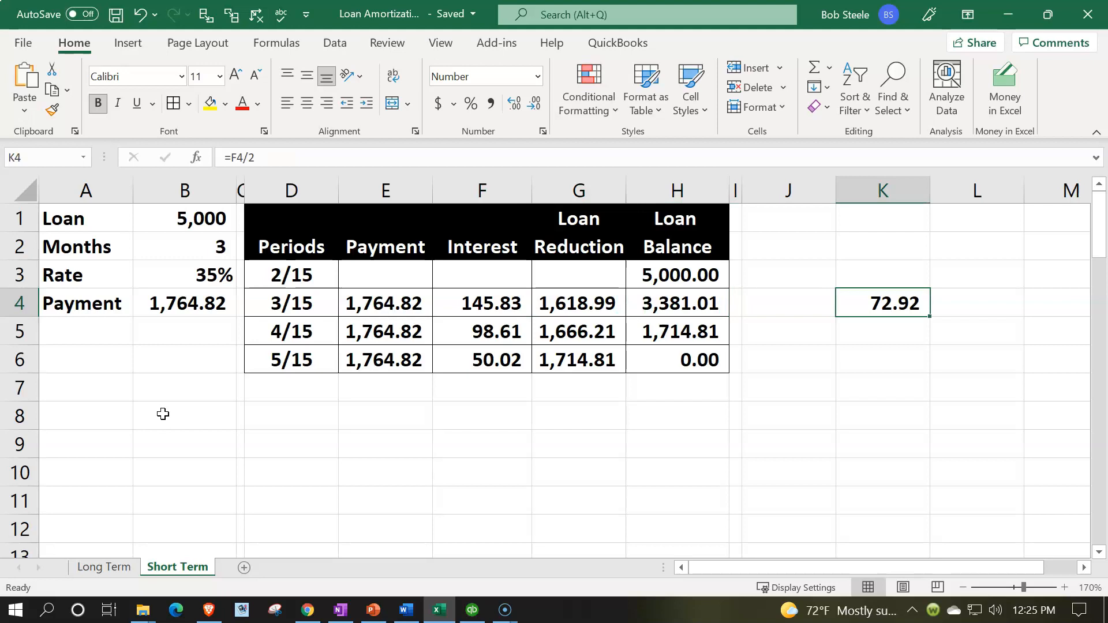
double_click(893, 303)
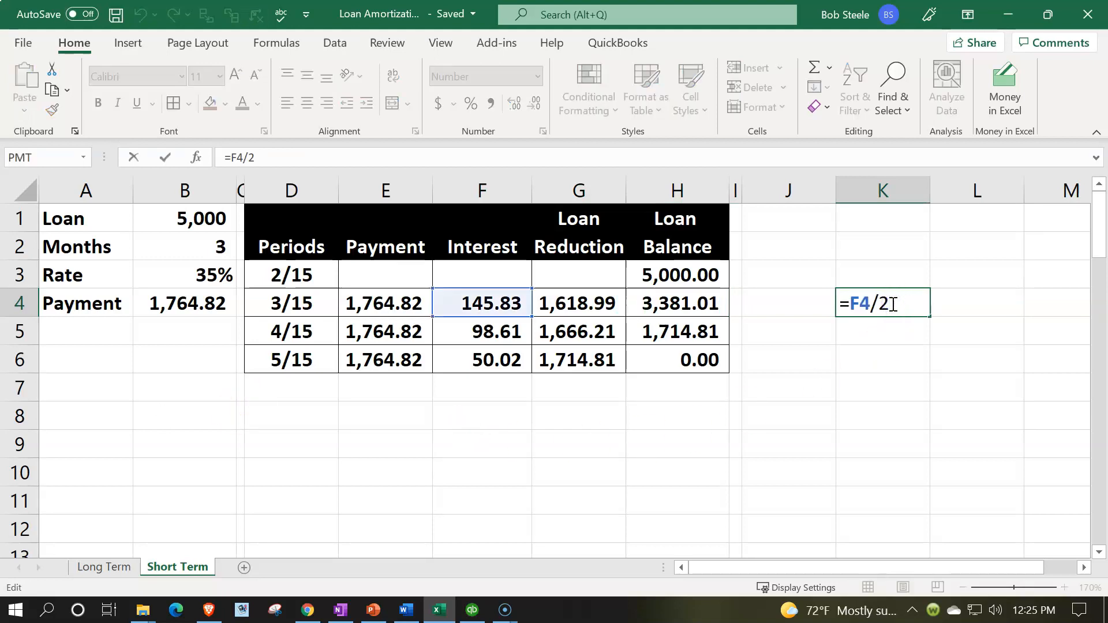
key(Return)
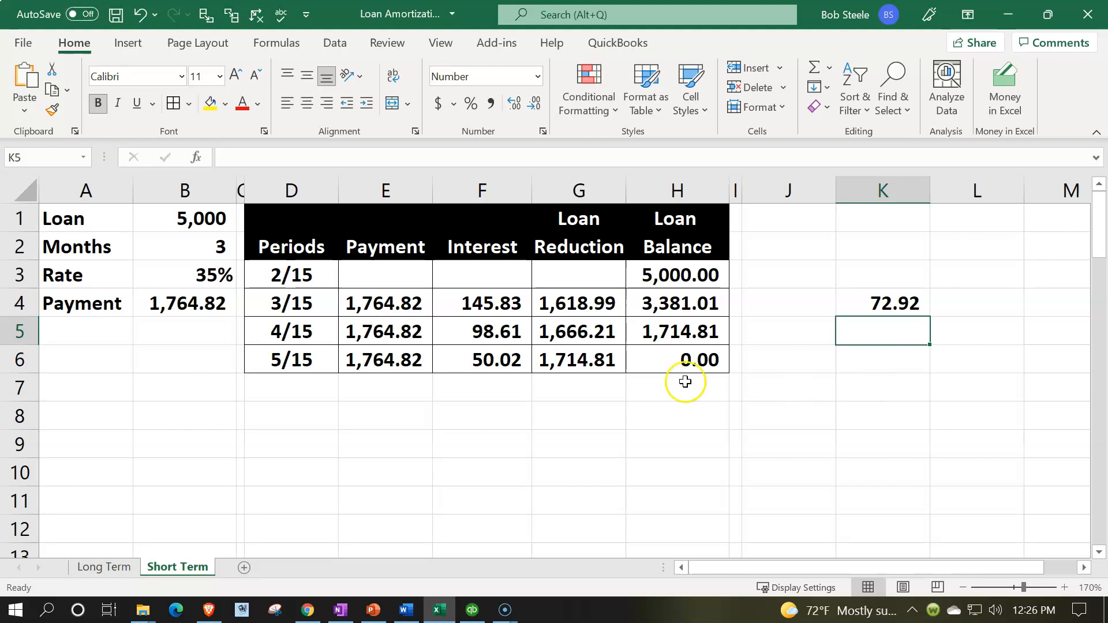
- Review the 3/15 payment, the opening loan balance on 2/15 and the 3/15 interest in the amortization table
click(399, 303)
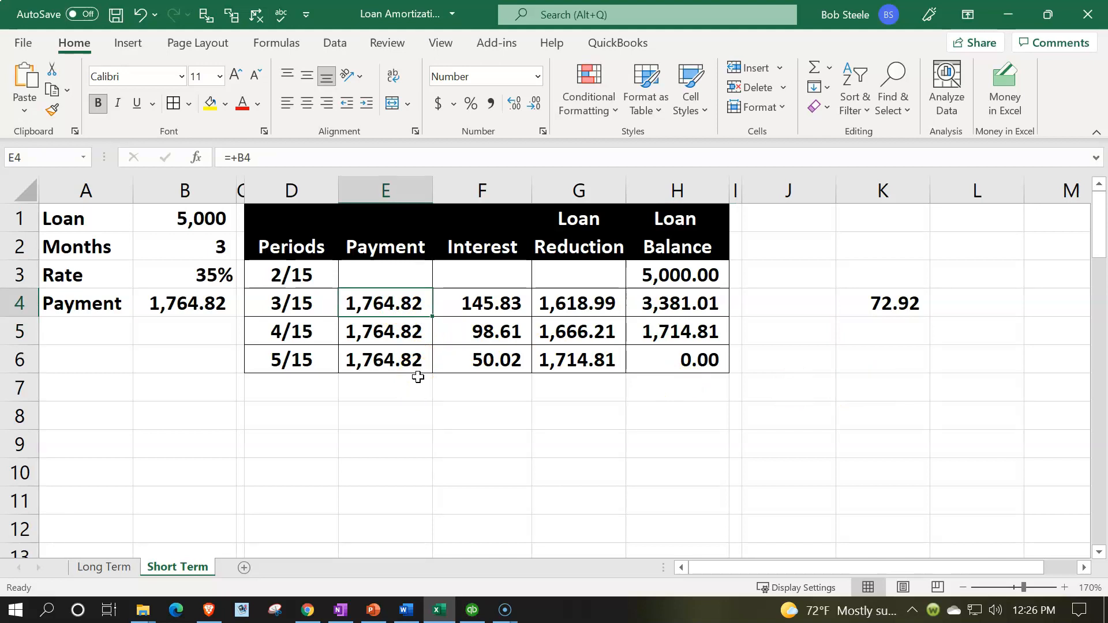
click(643, 283)
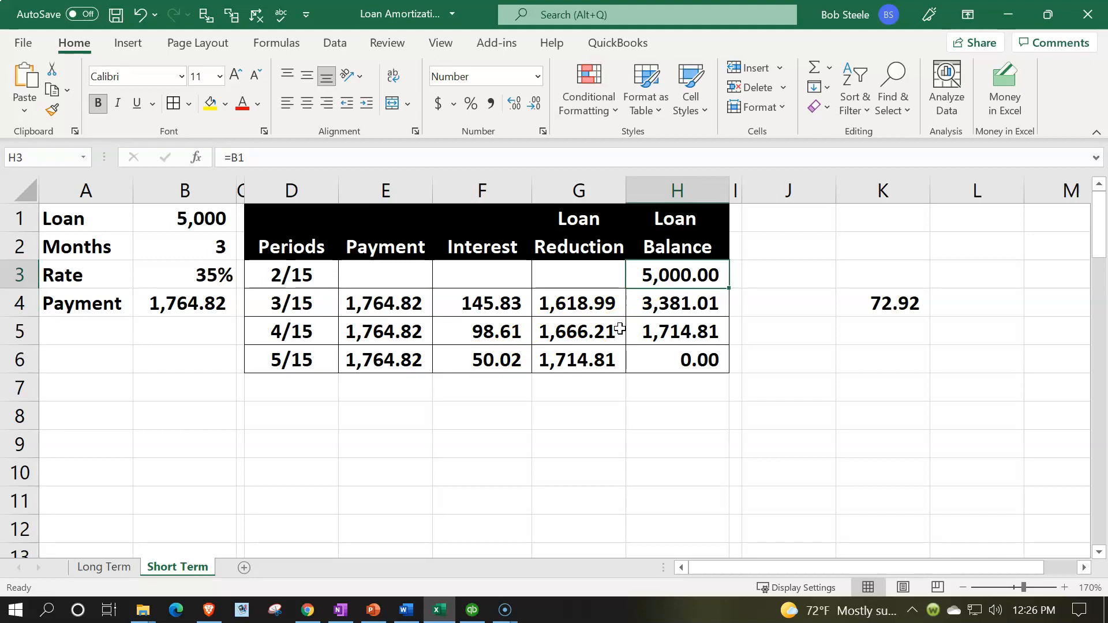
click(479, 296)
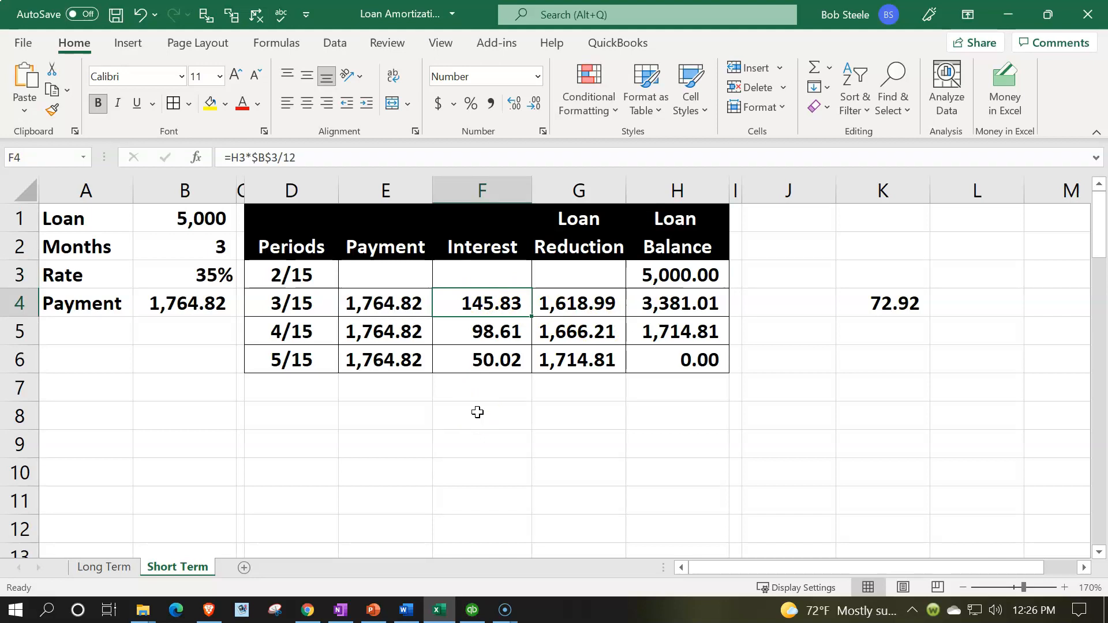
key(F10)
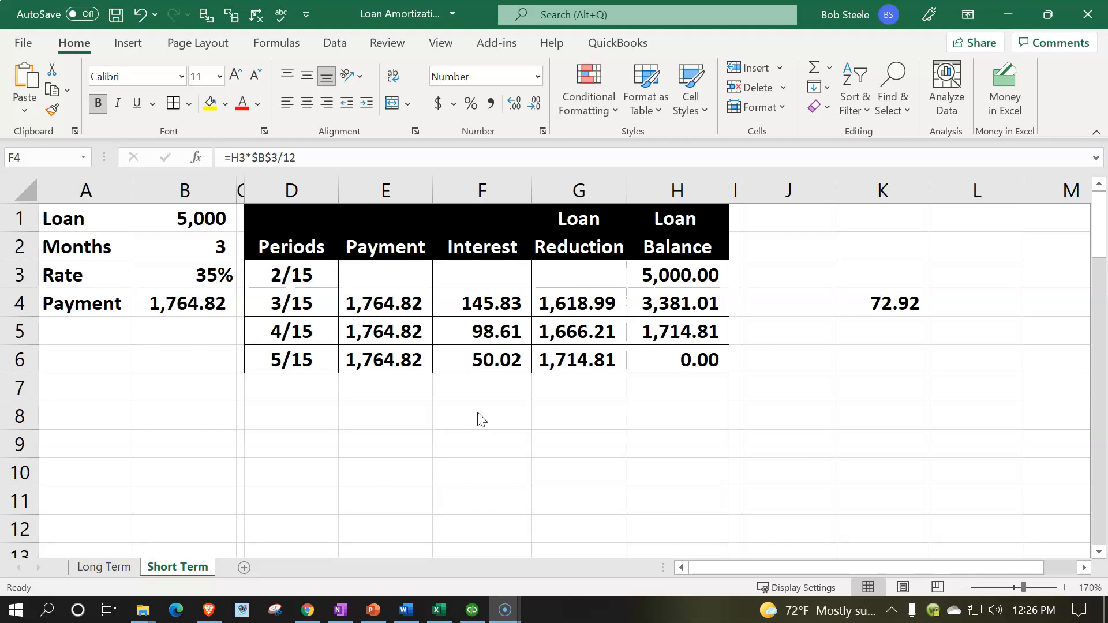
- Check the B of A loan balance in the QuickBooks Trial Balance, then return to Excel and highlight the 3/15 row from Payment to Loan Balance
click(473, 610)
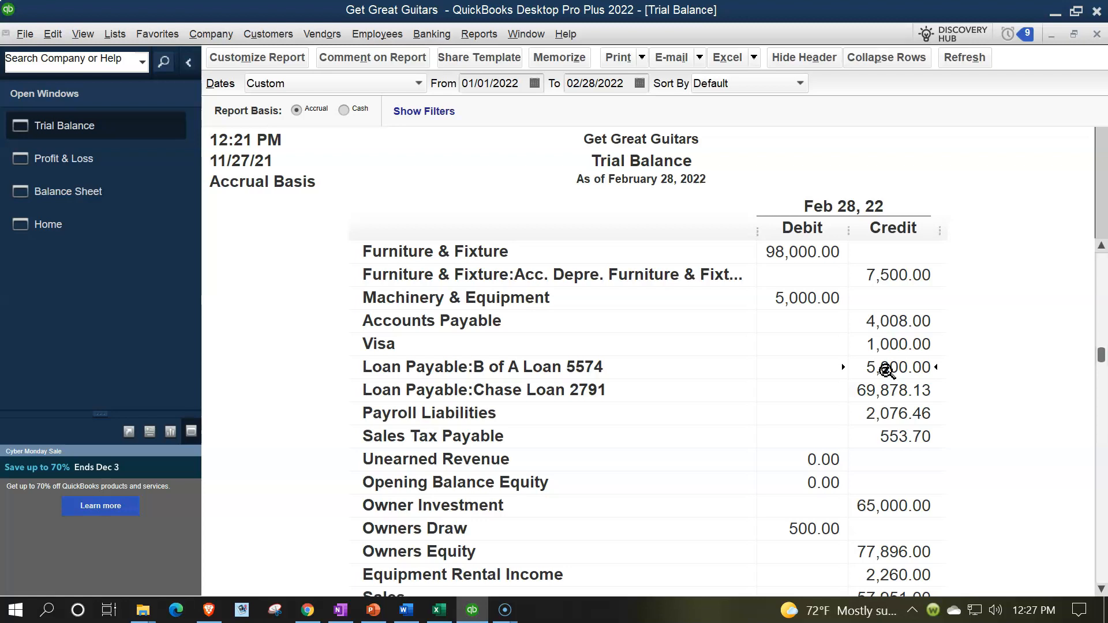
click(439, 610)
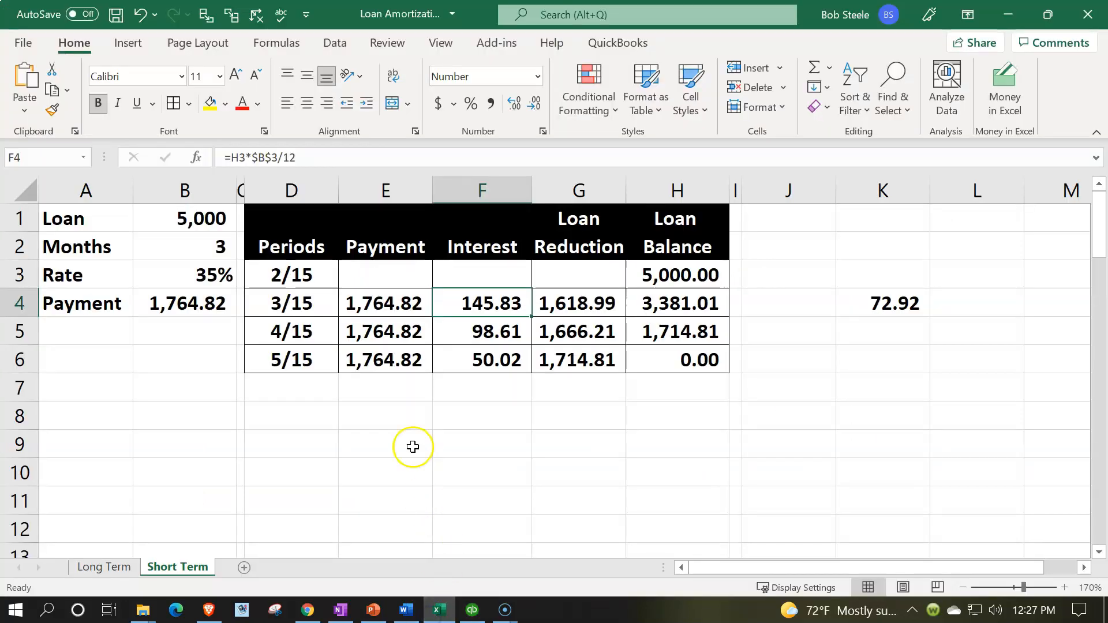
drag(372, 291, 643, 300)
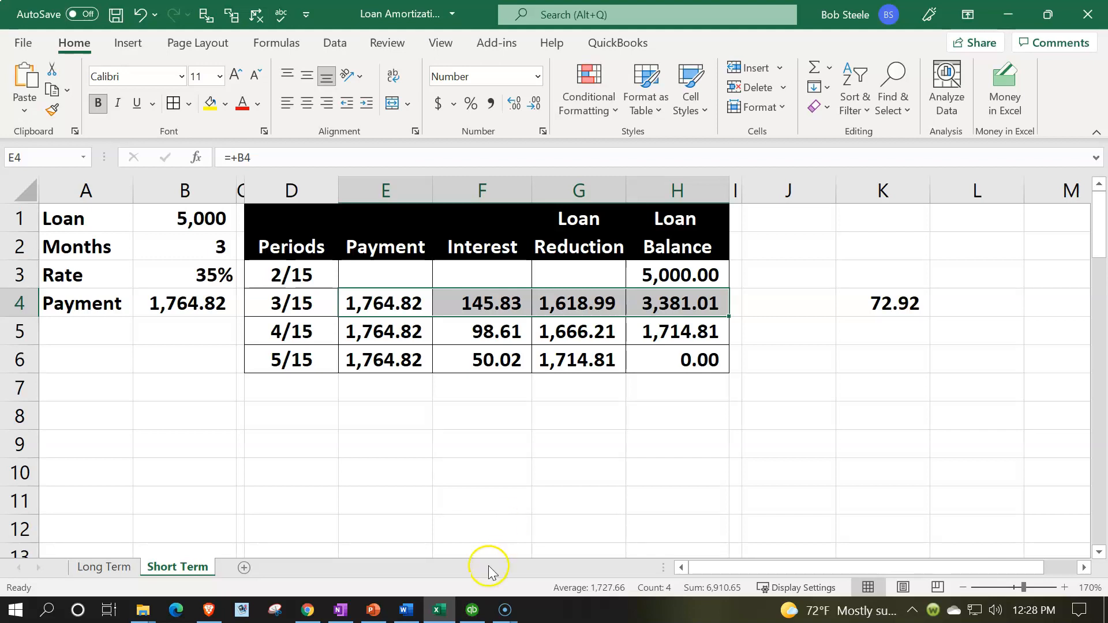
- Switch to the QuickBooks Trial Balance and review the accounts from the B of A loan down to Interest Expense
click(474, 608)
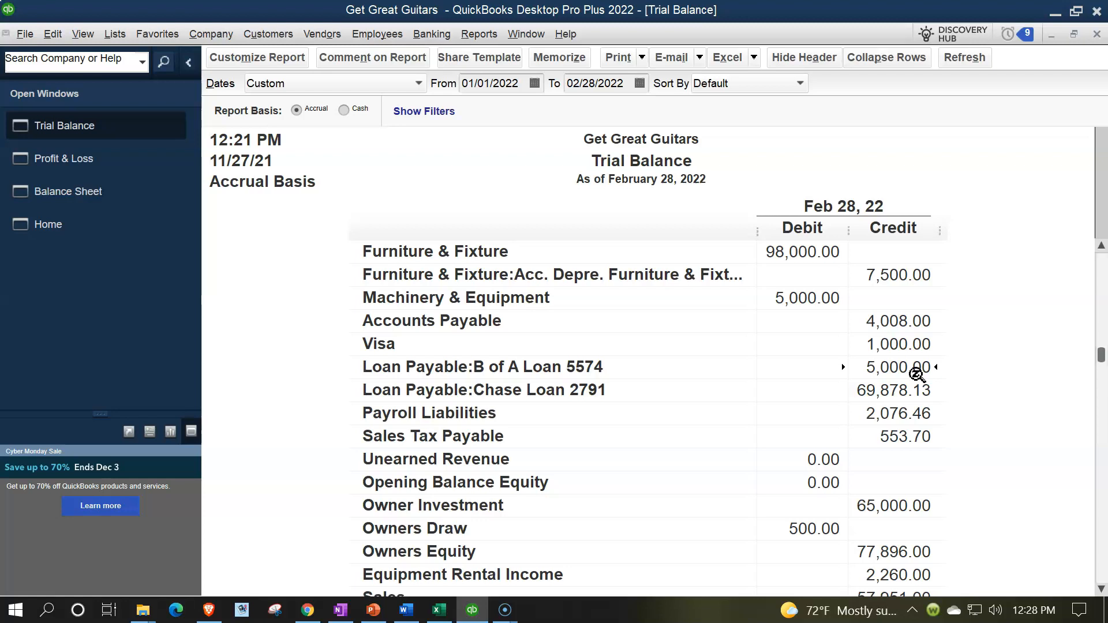
scroll(916, 374, down, 5)
click(896, 425)
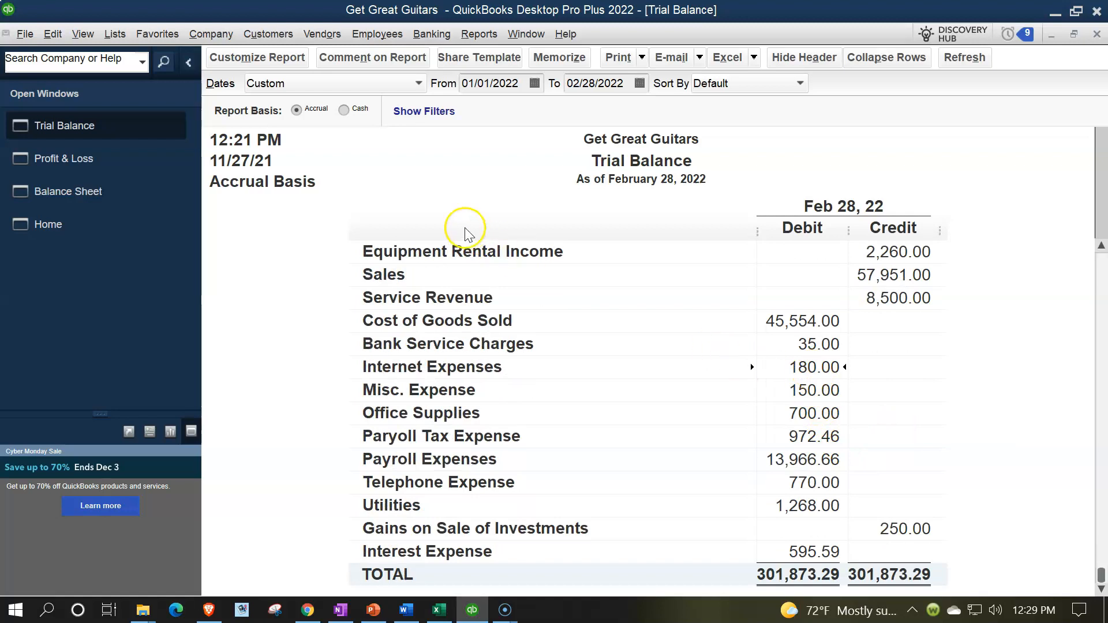
- Open the Chart of Accounts and look through its liability and expense accounts
click(225, 42)
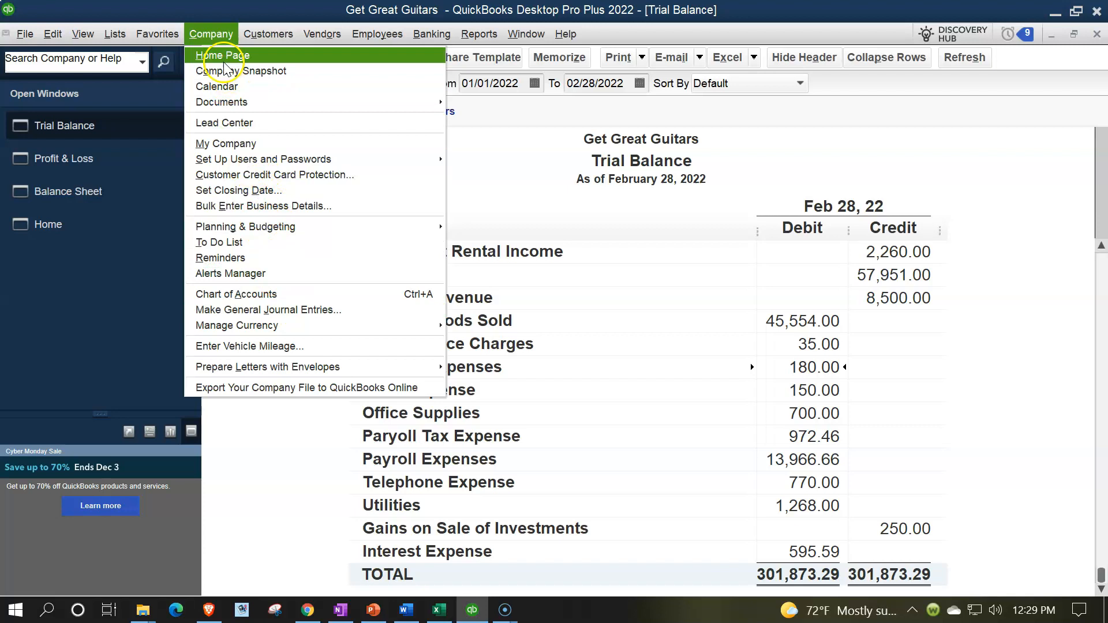
mouse_move(162, 33)
mouse_move(117, 33)
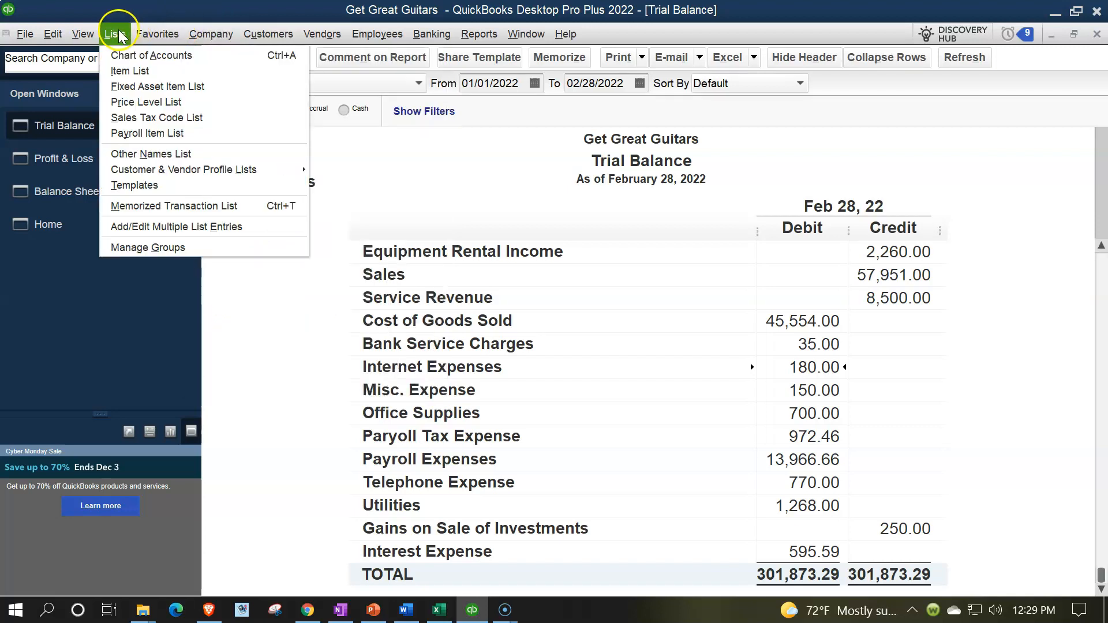
click(127, 58)
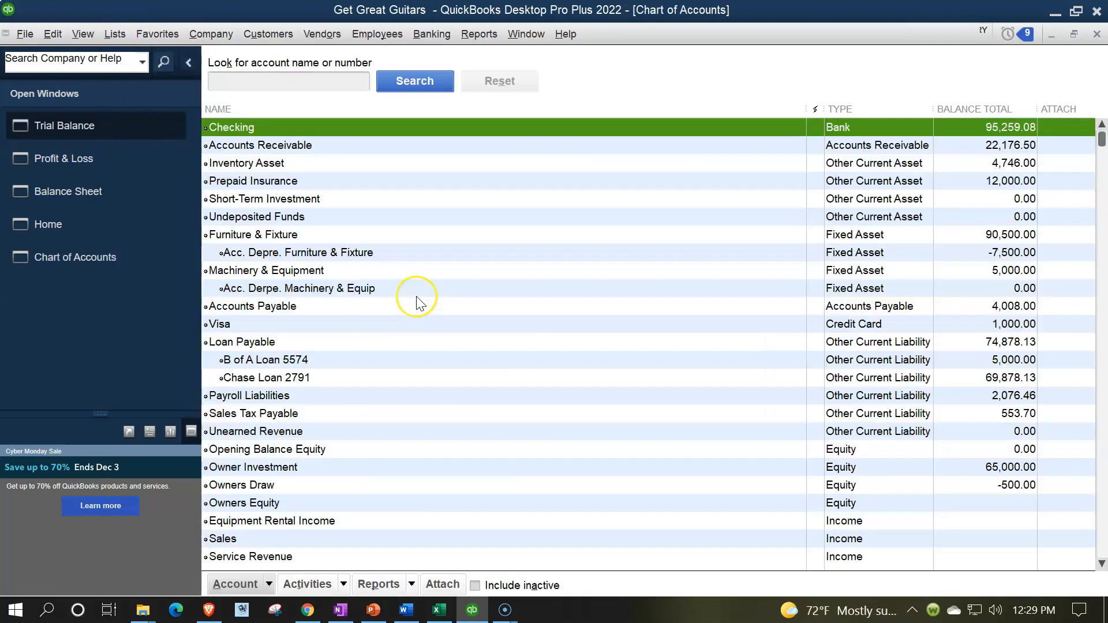
scroll(419, 301, down, 6)
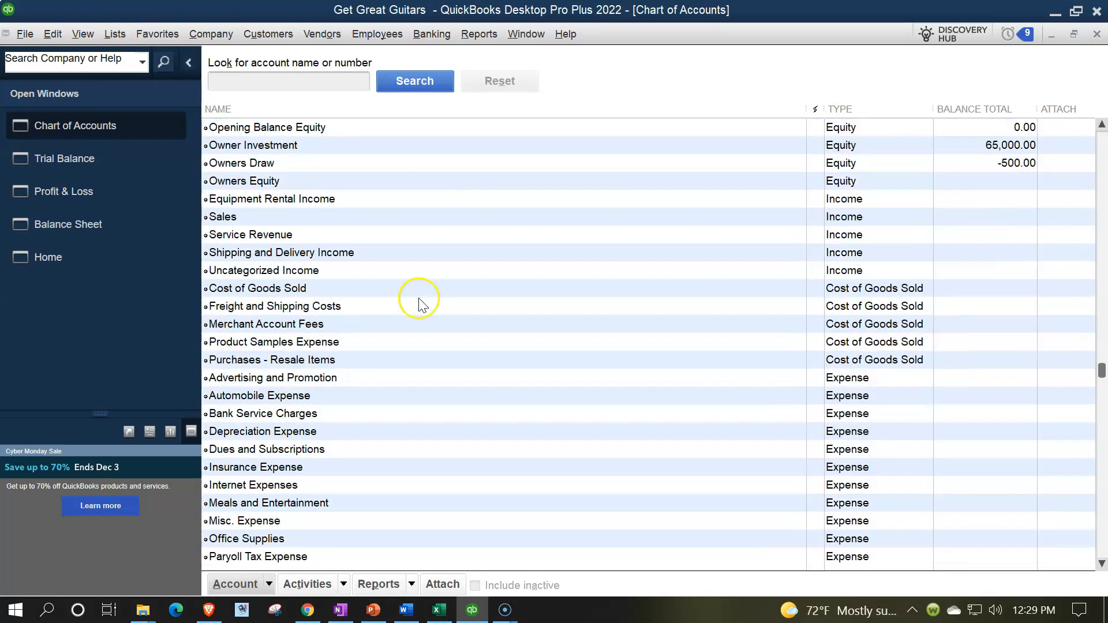
scroll(421, 302, down, 3)
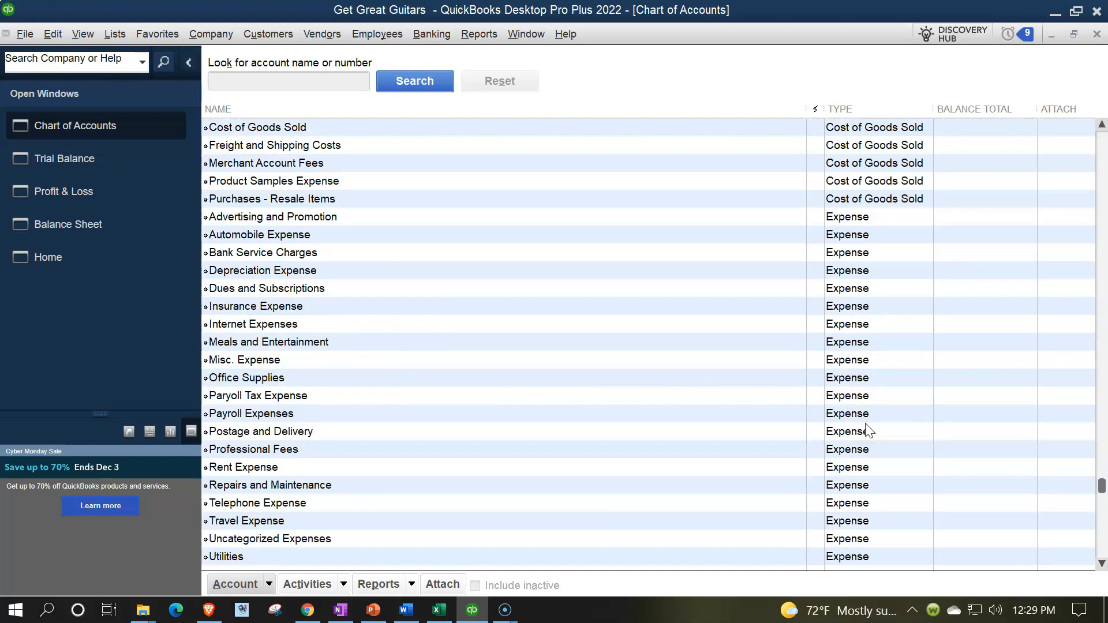
scroll(869, 430, up, 10)
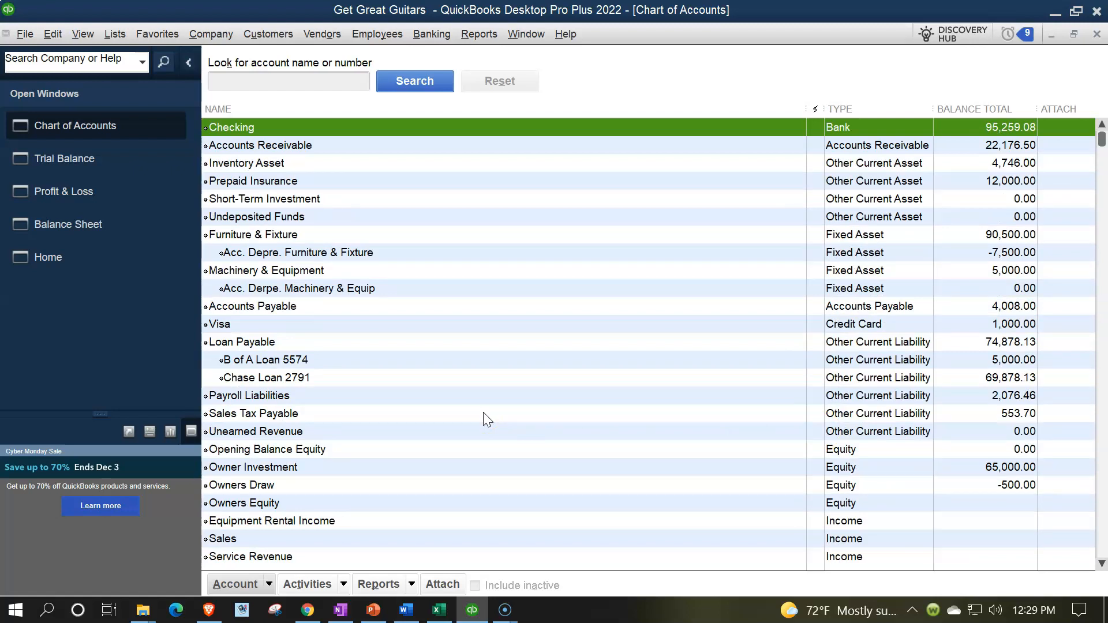
- Start a new account in the Chart of Accounts with the type Other Current Liability
click(269, 585)
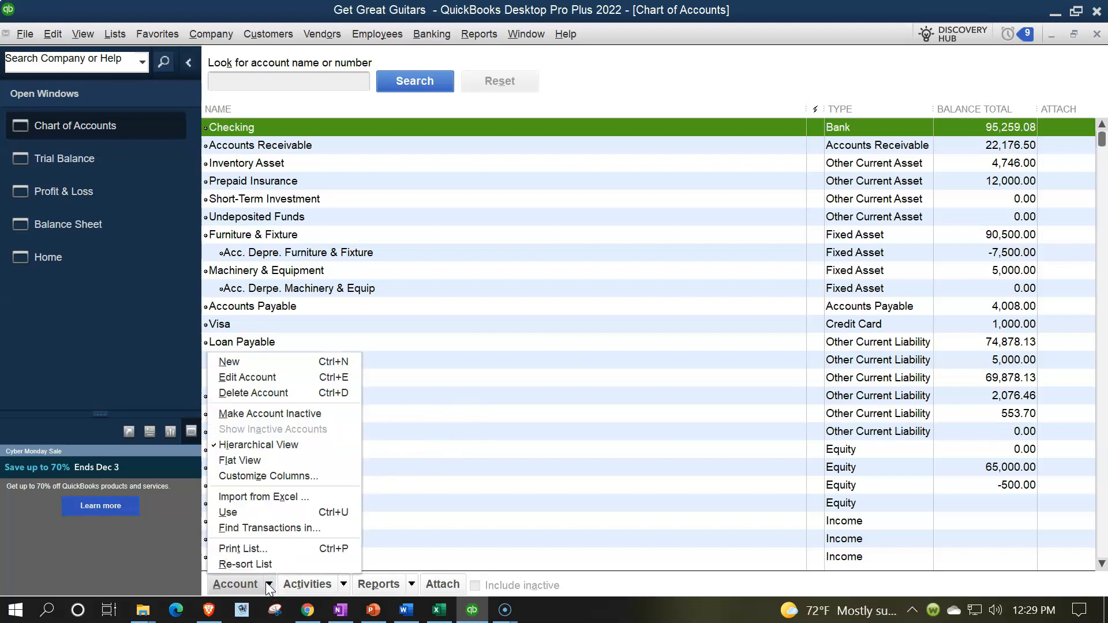
click(256, 364)
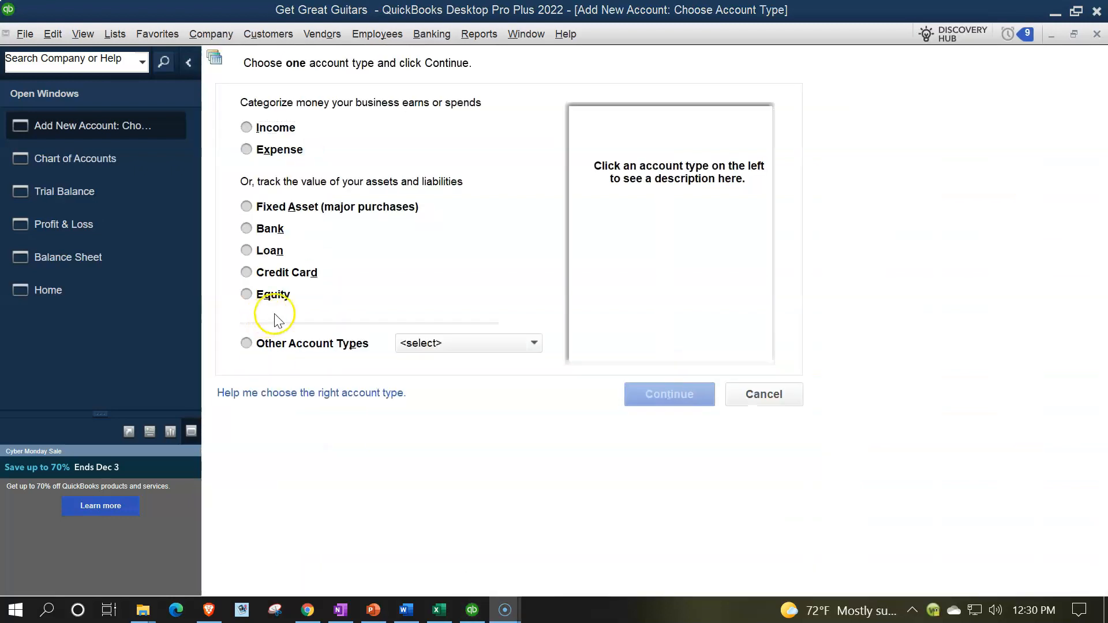
click(513, 346)
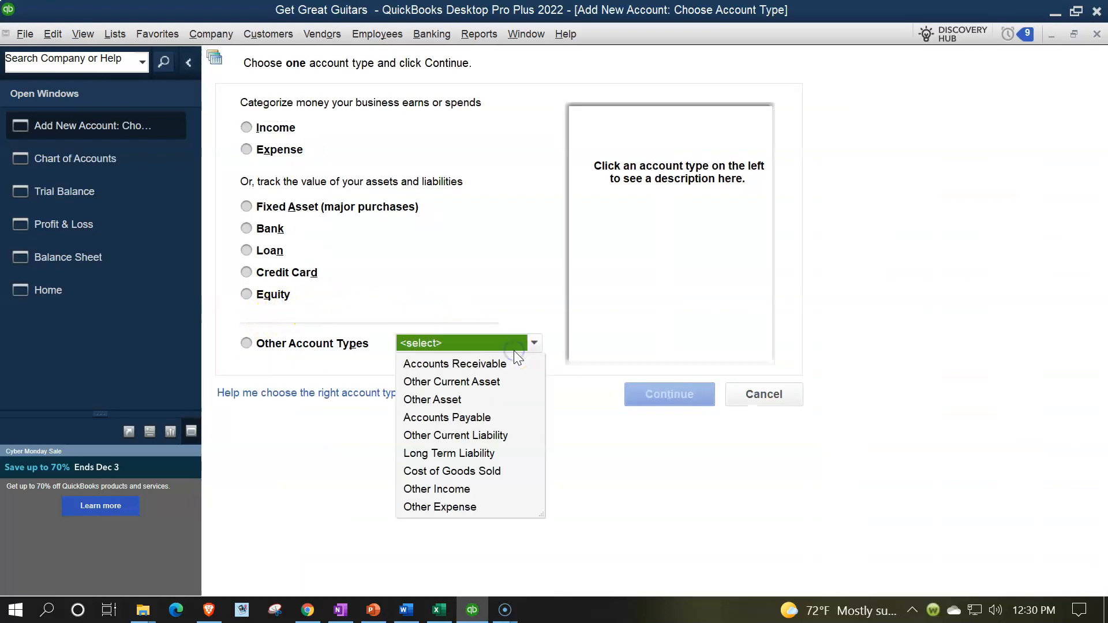
click(505, 436)
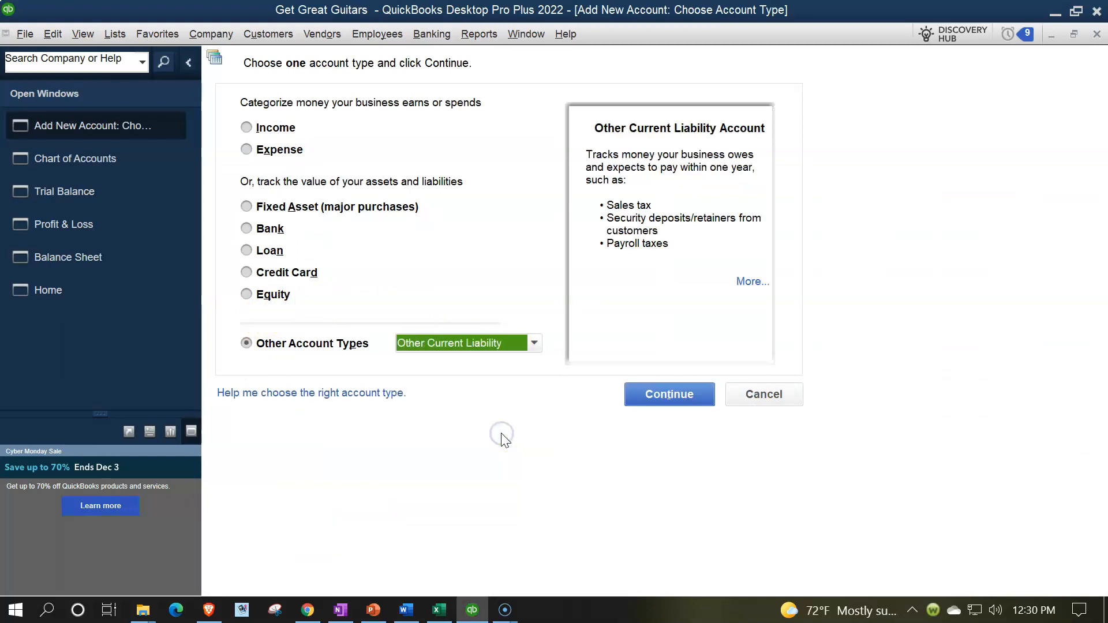
click(649, 397)
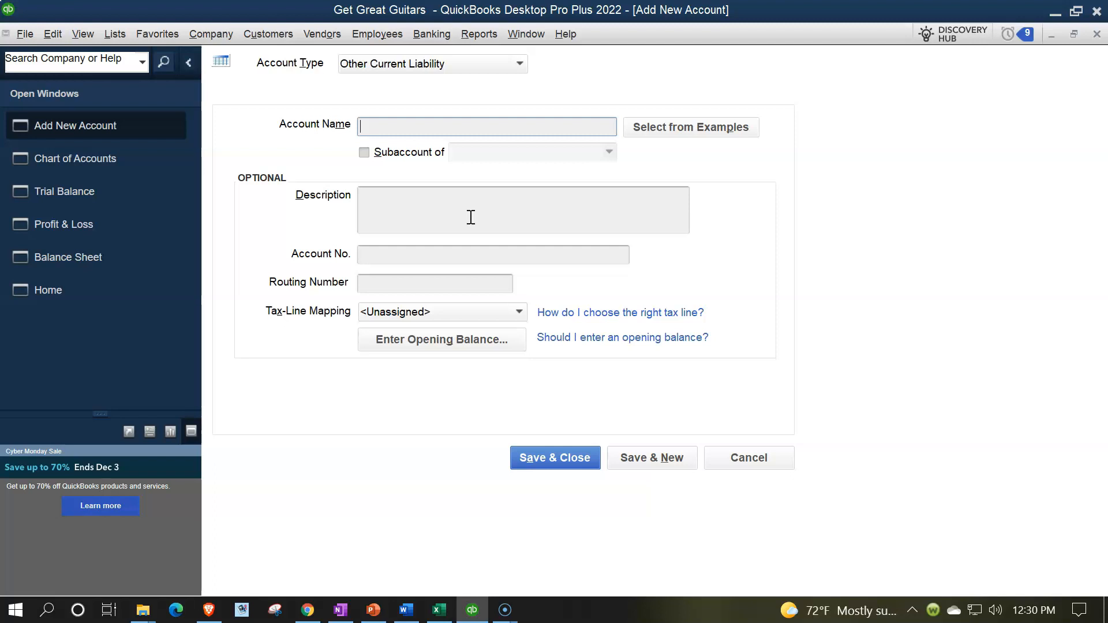
- Name the new account Interest Payable, leave the optional fields blank, and save it
text(Interest Payable)
key(Tab)
key(Tab)
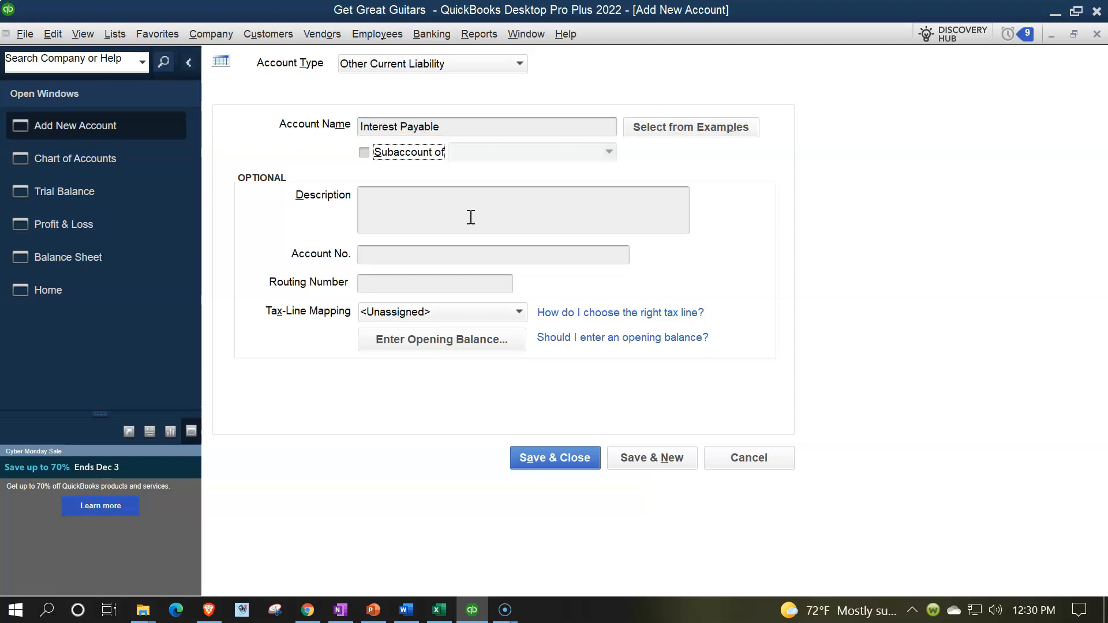
click(470, 217)
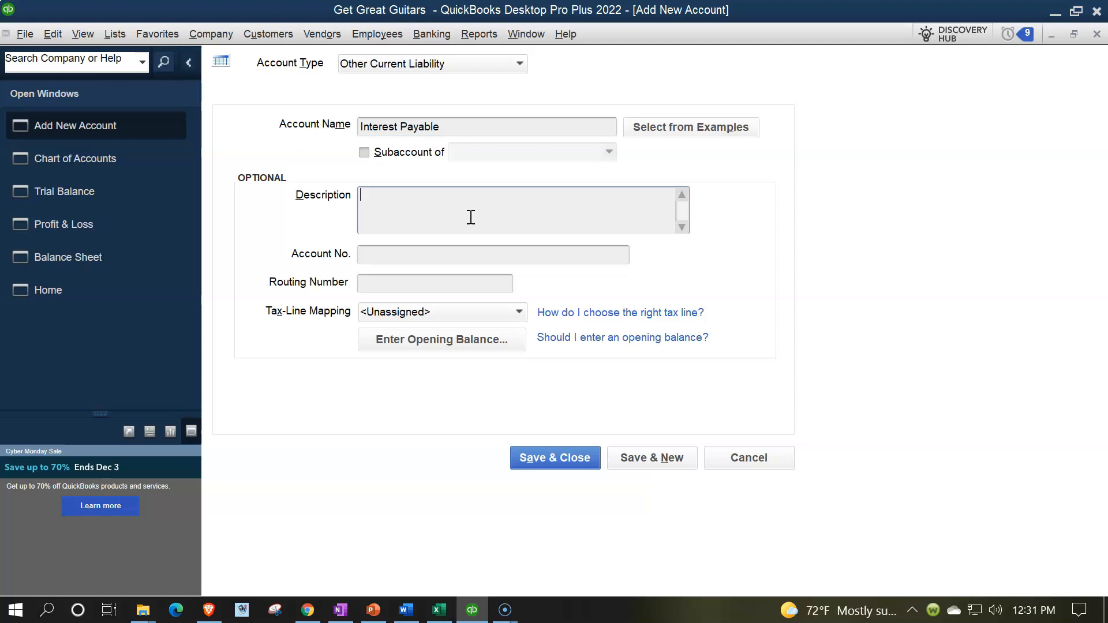
click(533, 458)
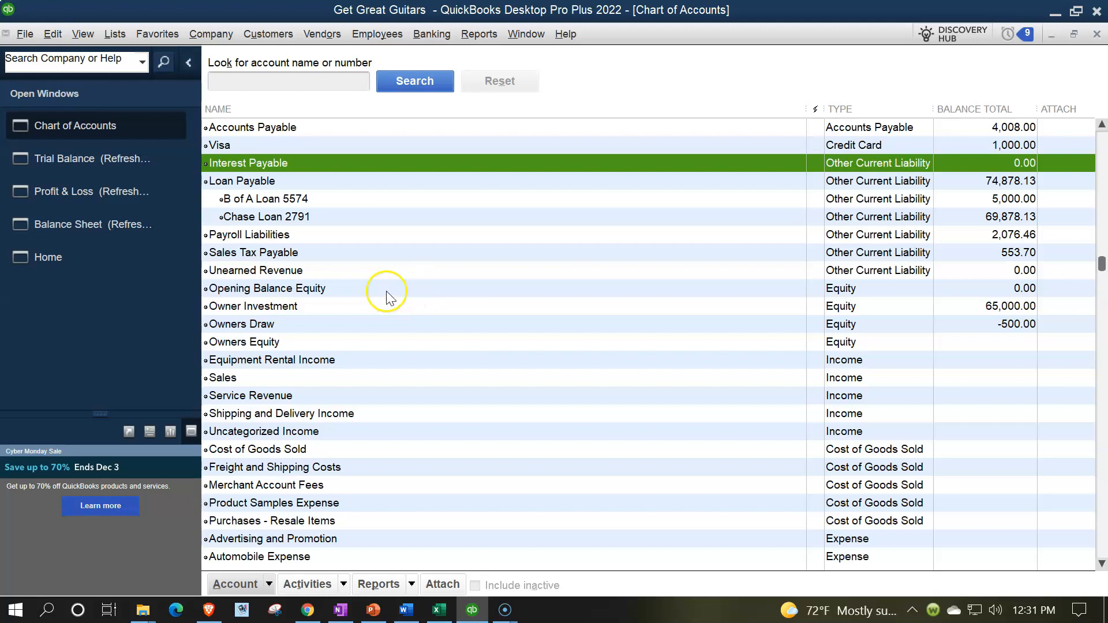
- Open the Interest Payable register, collapse the Open Windows list, and date the new entry 02/28/2022
double_click(302, 165)
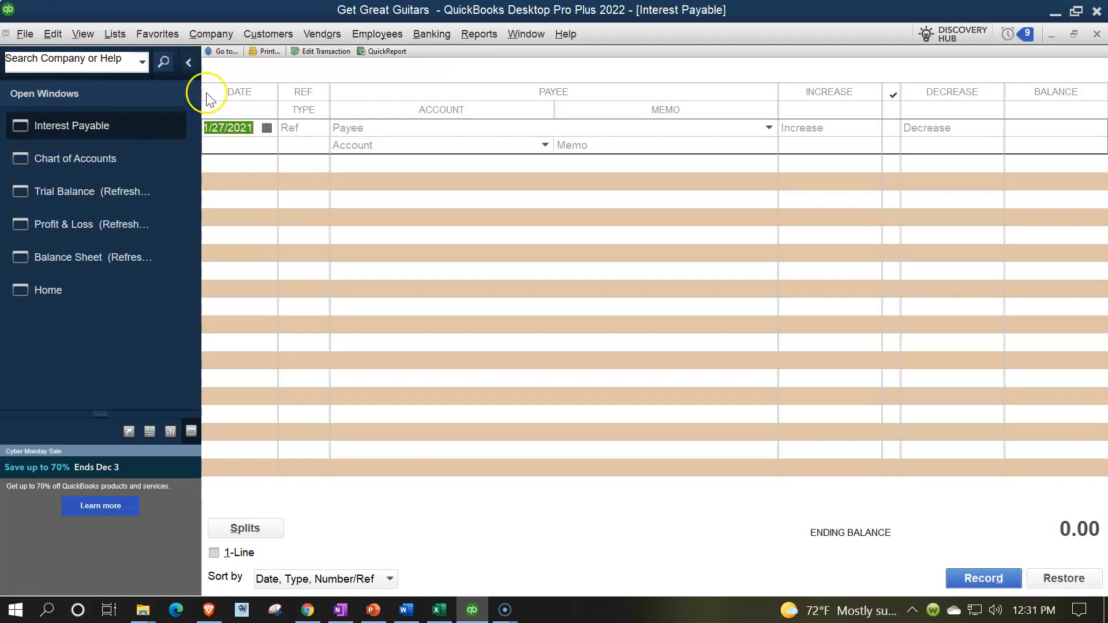
click(191, 64)
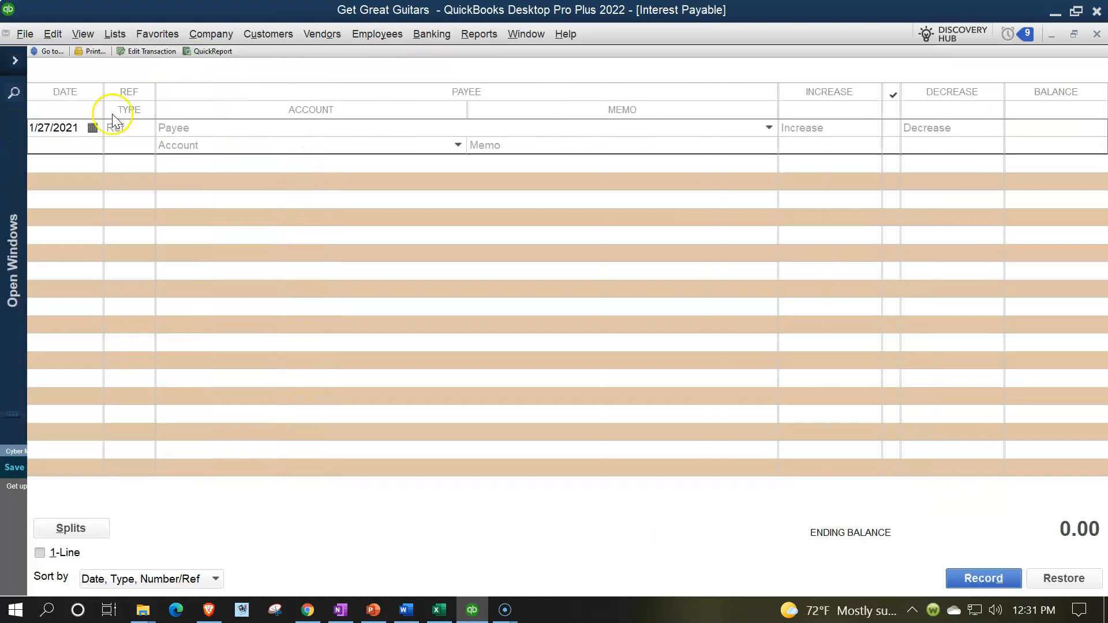
drag(81, 128, 58, 223)
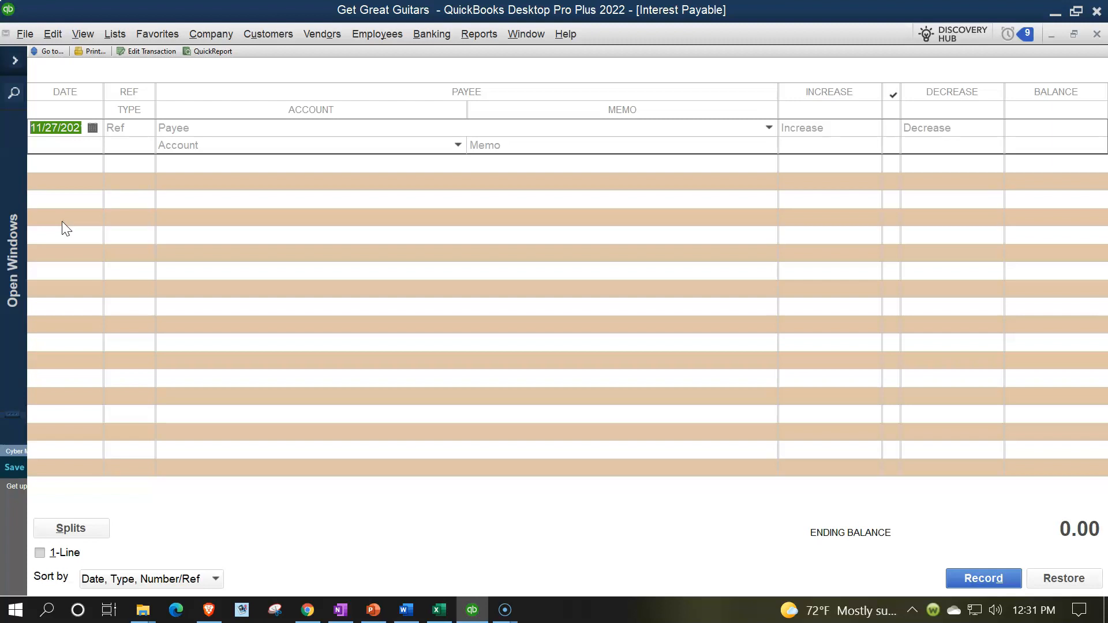
text(02/28)
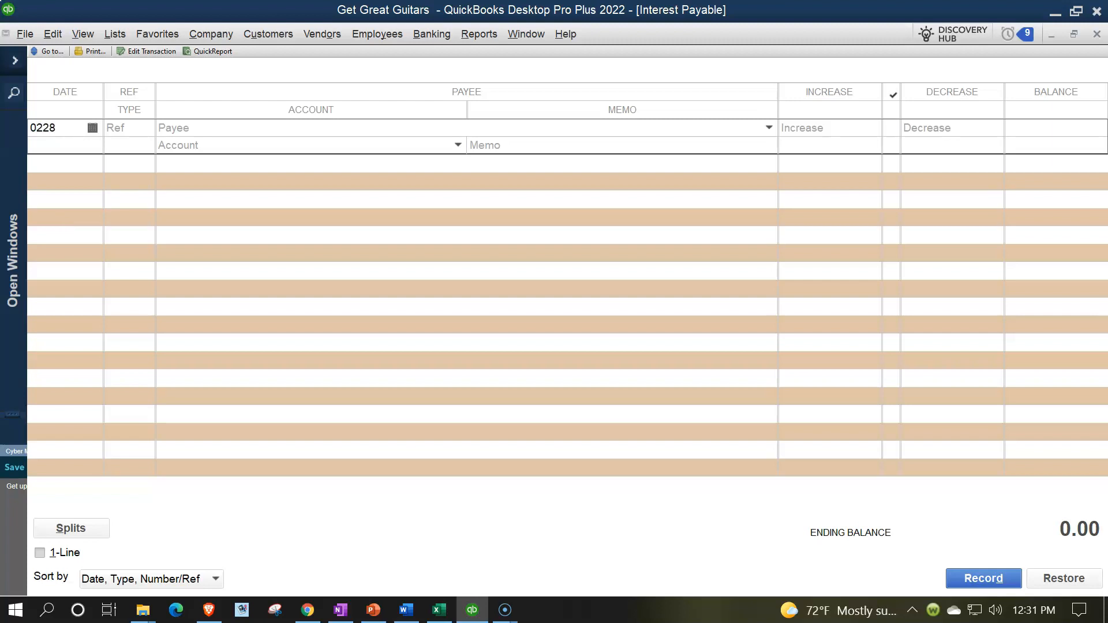
text(/202)
key(Tab)
key(Tab)
key(Tab)
- Check the half-month interest in the Excel workbook and enter 72.92 as the increase on the QuickBooks register entry
click(440, 610)
click(472, 610)
click(837, 126)
text(72.92)
key(Tab)
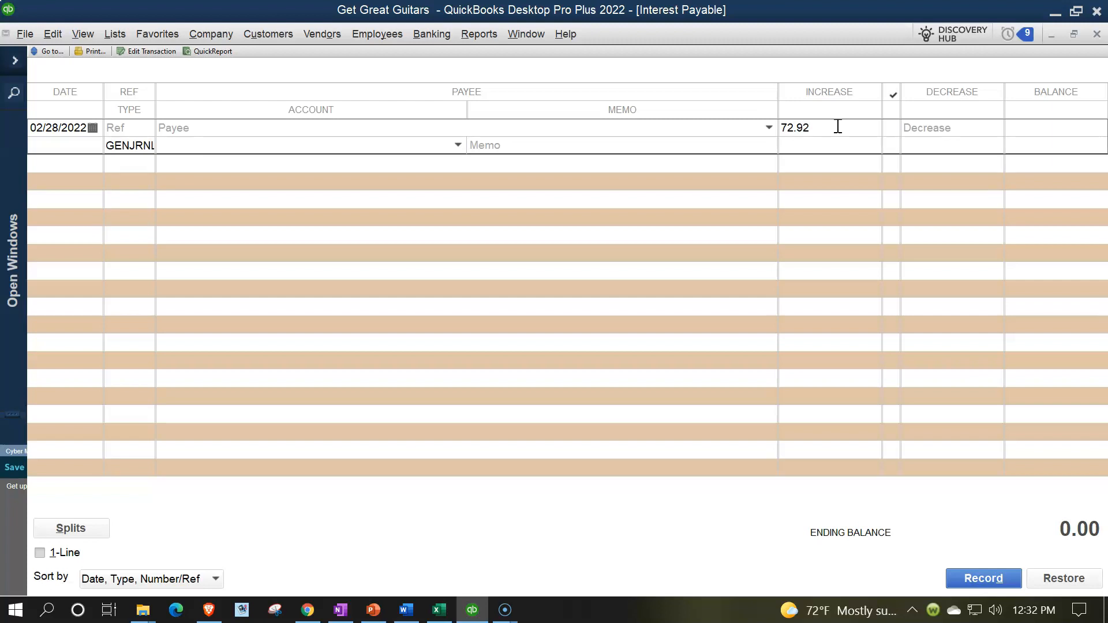
- Assign the entry to Interest Expense, add the memo "ADJ Entry accrued interest", and record it
text(Interest Expense)
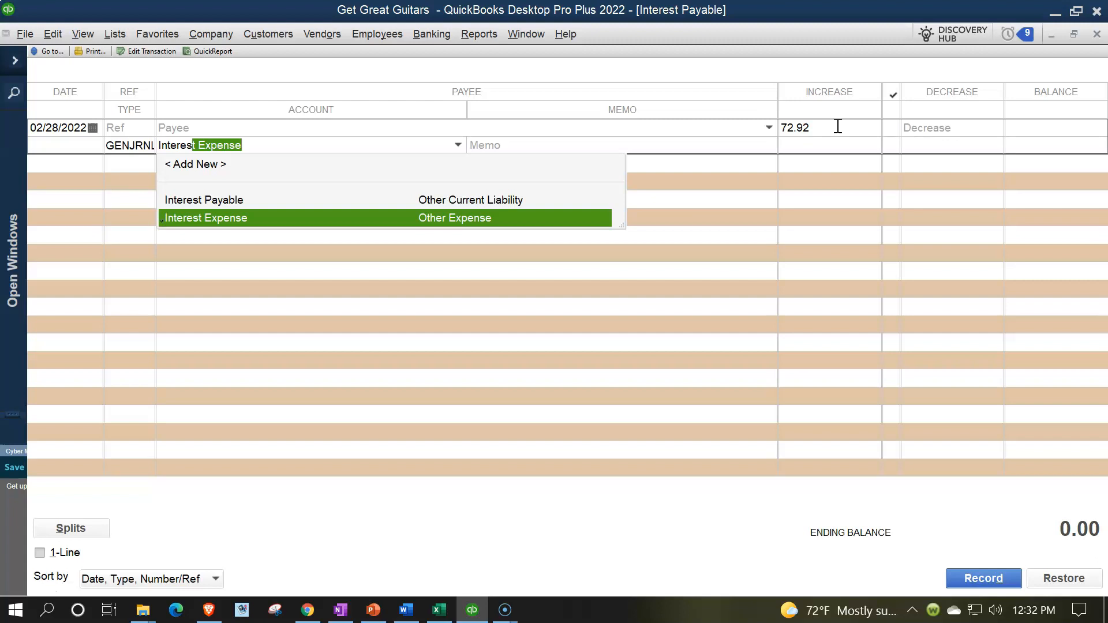
key(Tab)
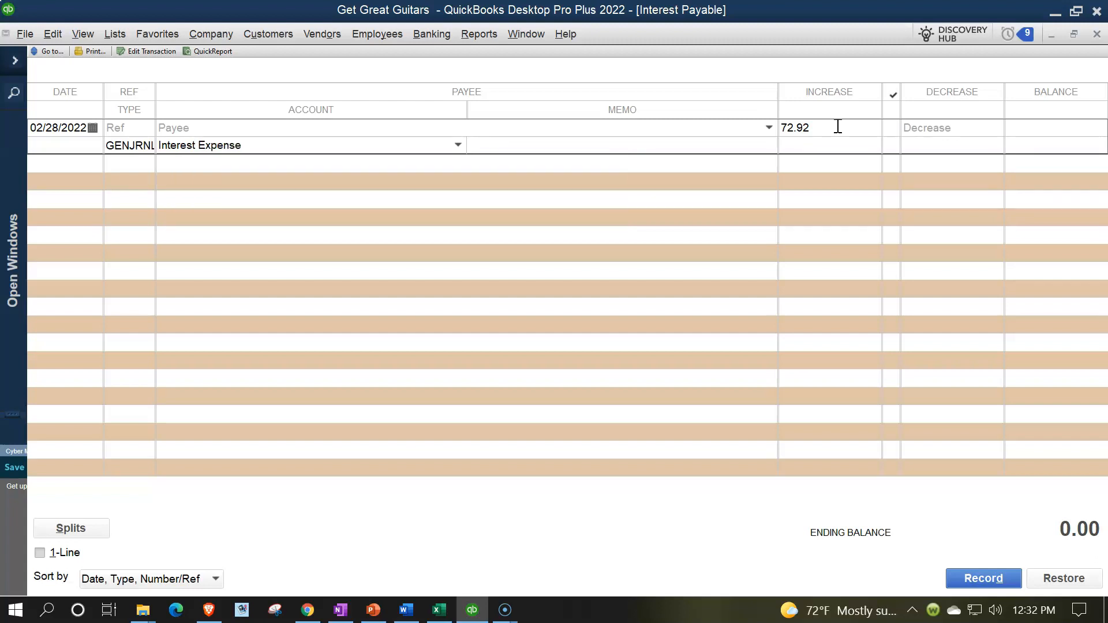
text(ADJ Entry accrued interest)
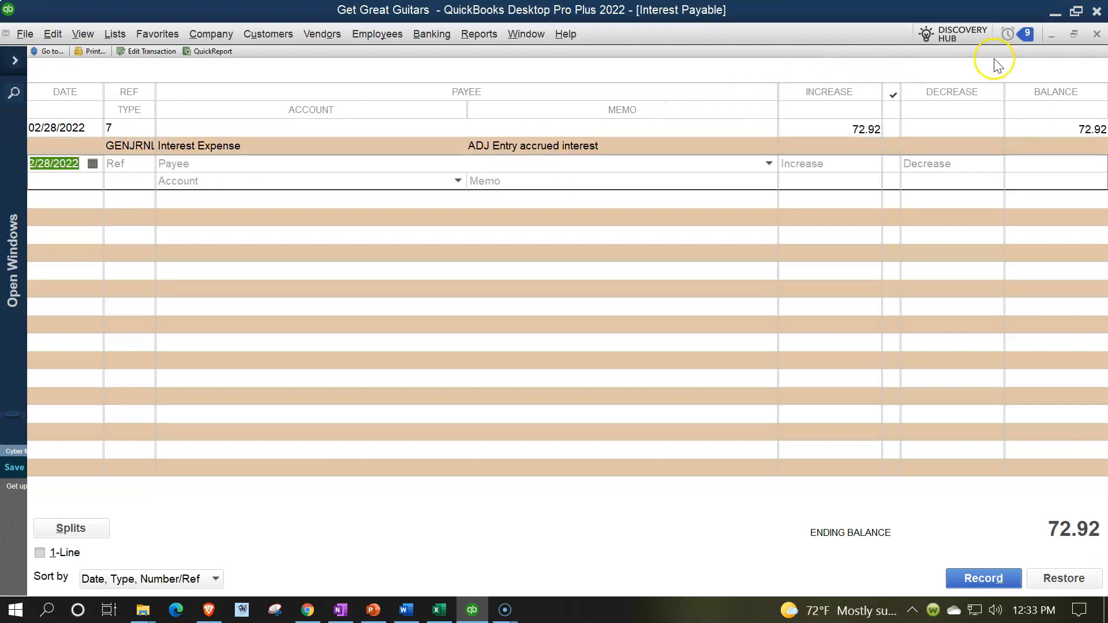
- Close the Interest Payable register, expand the Open Windows list, and find Interest Payable on the Trial Balance report
click(1097, 34)
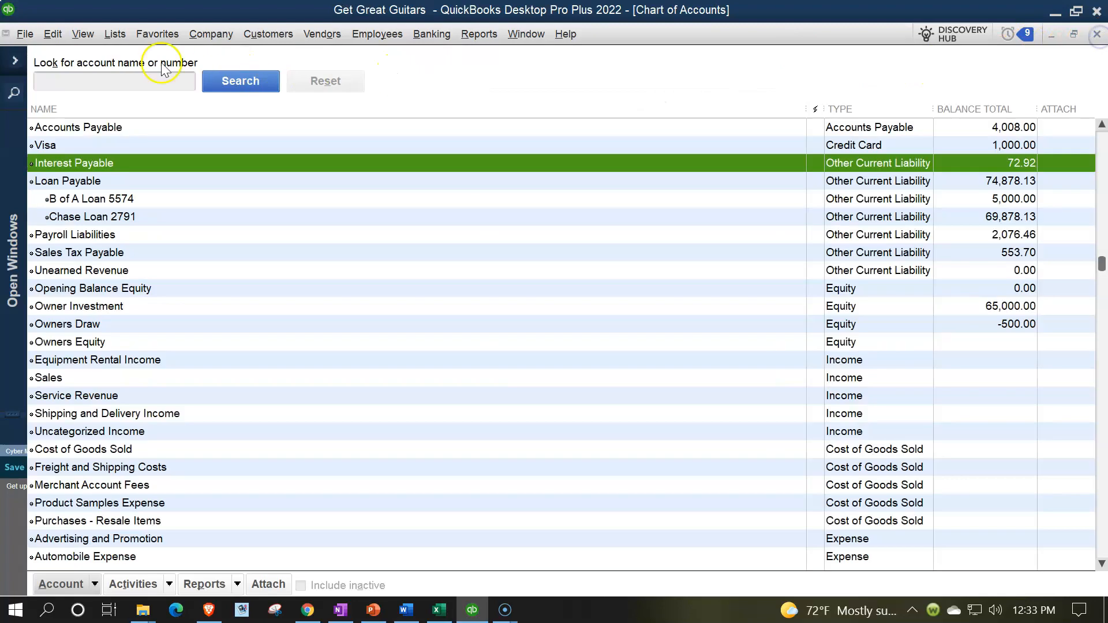
click(11, 63)
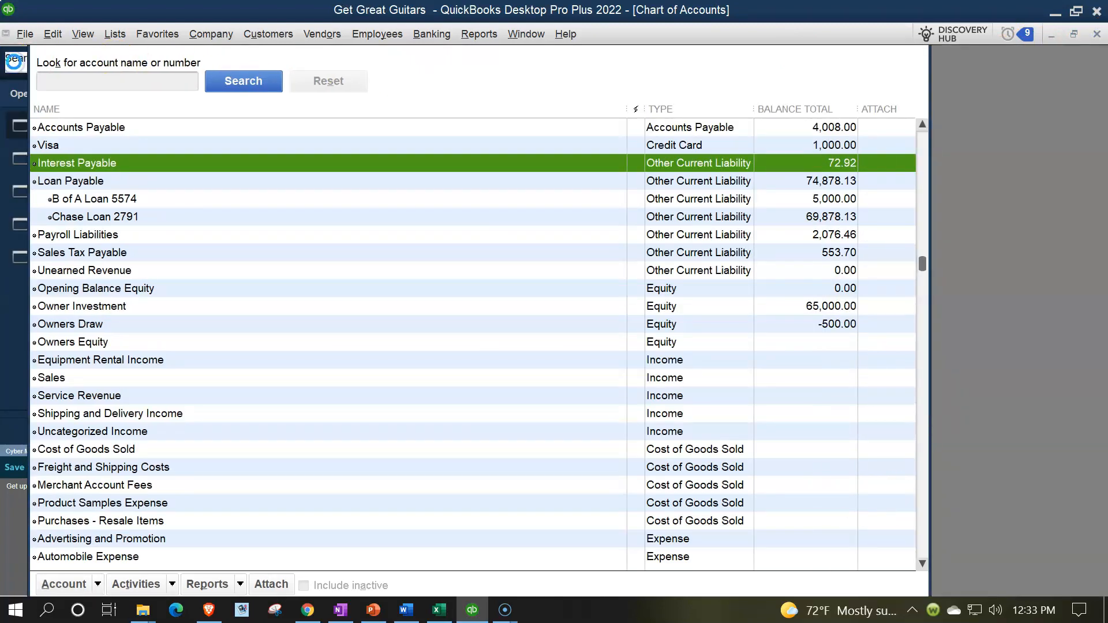
click(59, 157)
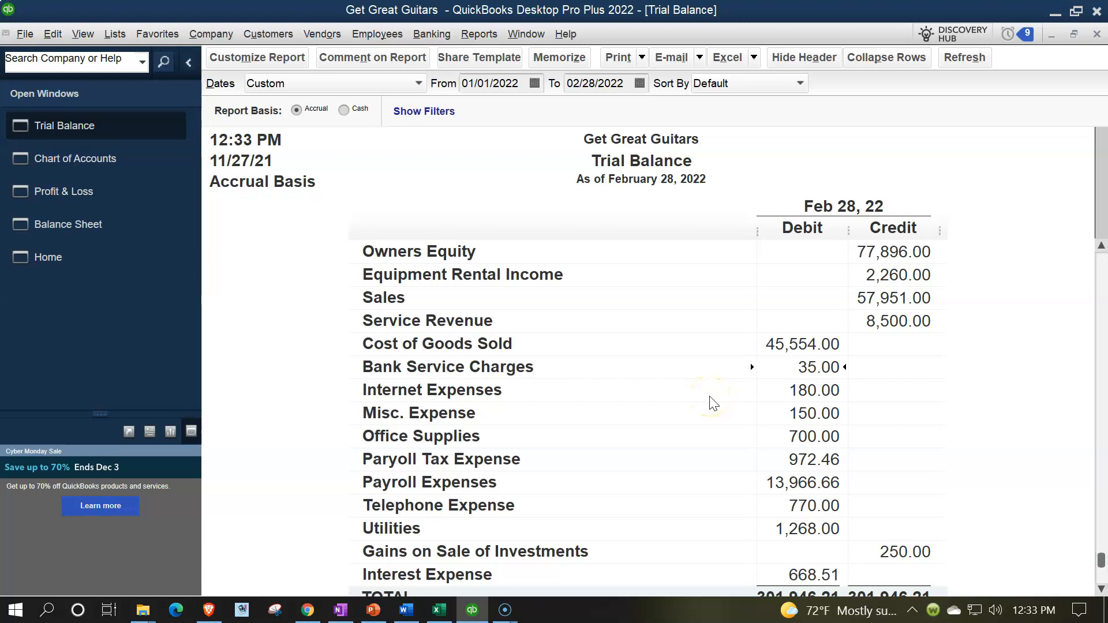
scroll(713, 402, up, 4)
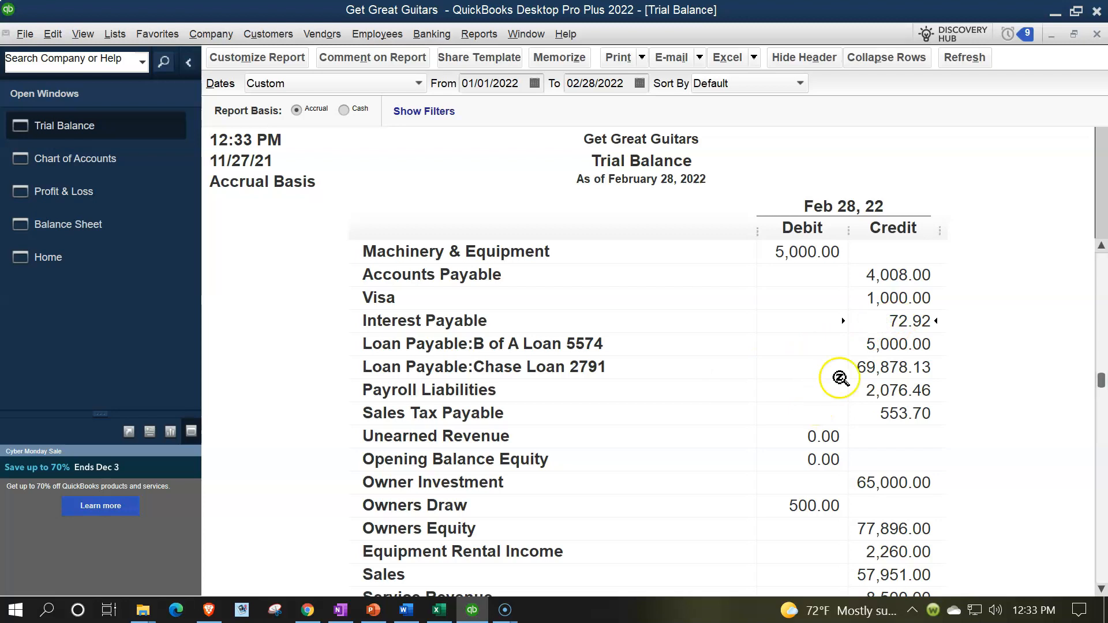
- Drill down from the Interest Payable balance through the register to its general journal entry, and dismiss the entry numbering notice
double_click(912, 321)
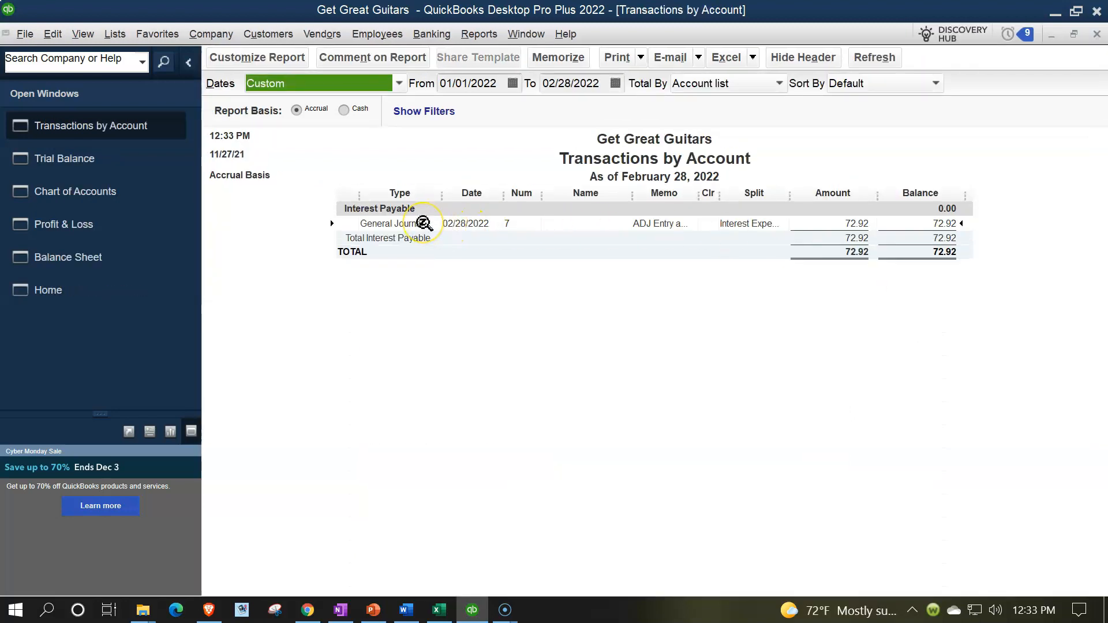
click(841, 223)
double_click(841, 223)
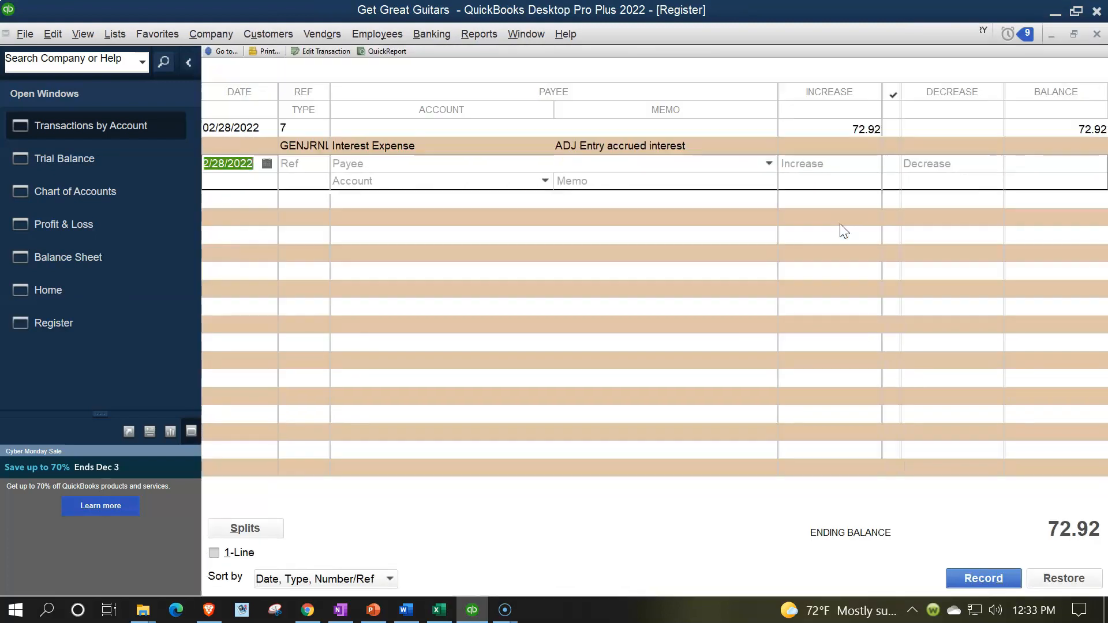
click(313, 143)
double_click(304, 144)
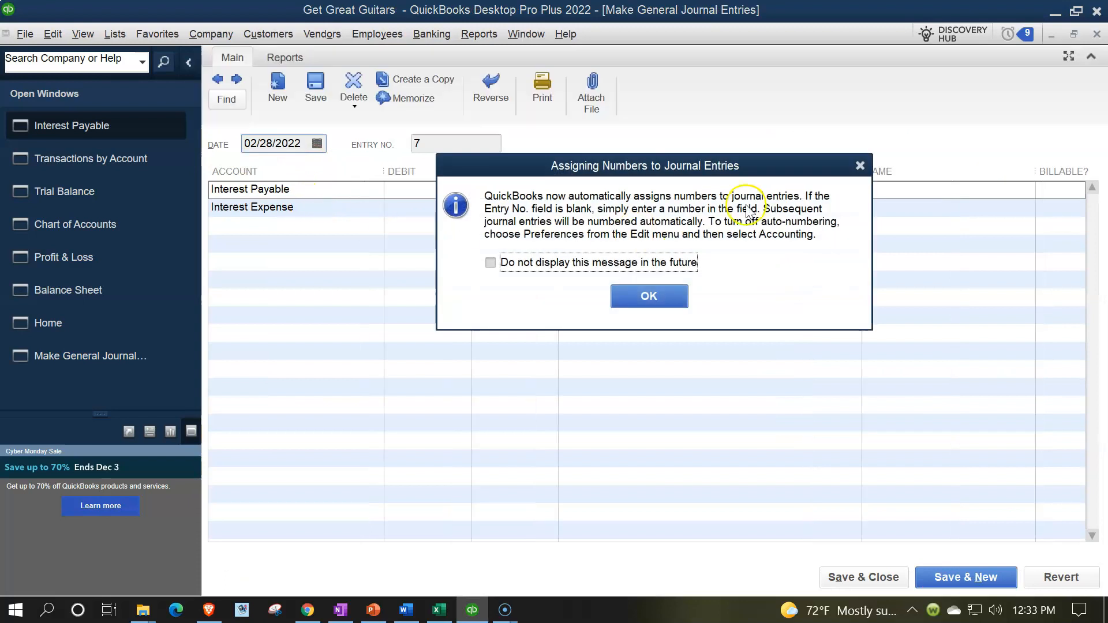
click(861, 166)
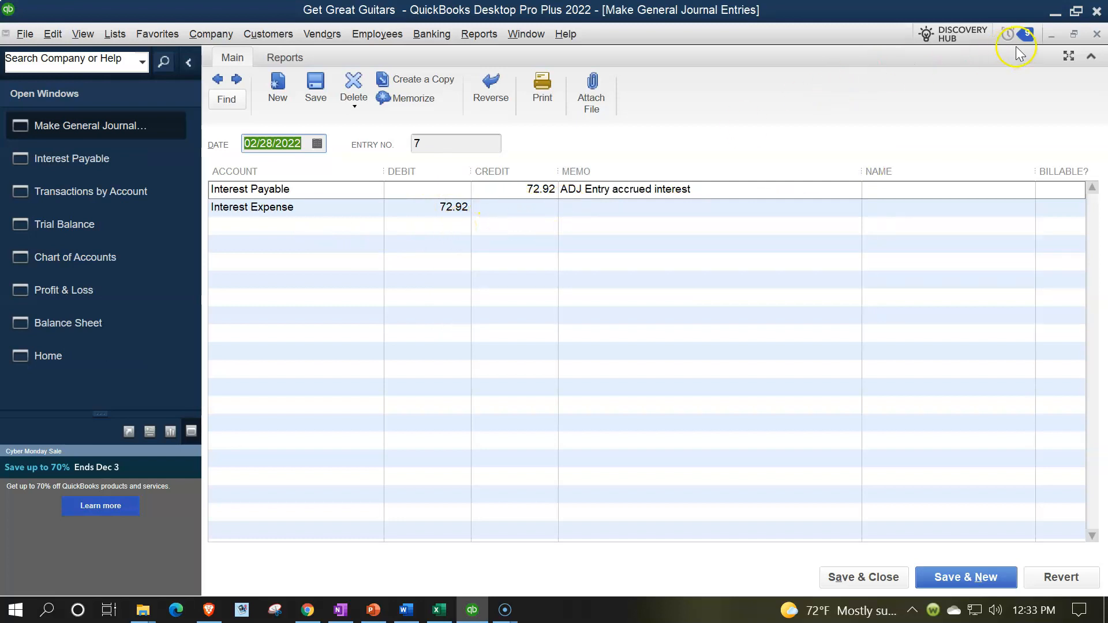
- Copy the memo "ADJ Entry accrued interest" to the Interest Expense line, then save the journal entry and record the changes
click(708, 189)
drag(561, 190, 700, 190)
key(ctrl+c)
click(618, 207)
key(ctrl+v)
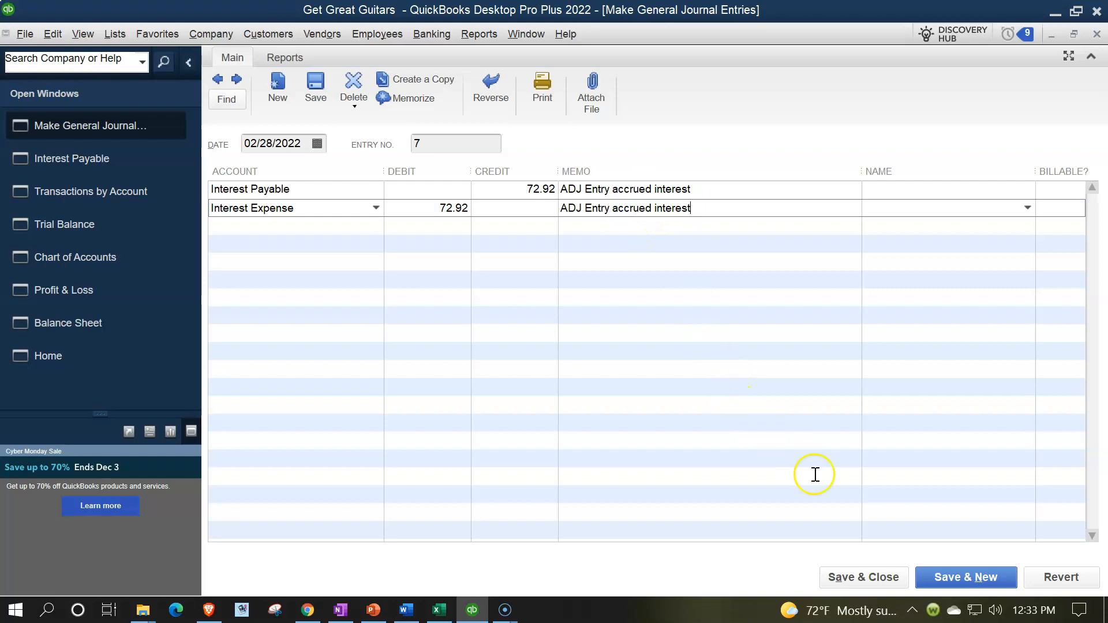
click(874, 577)
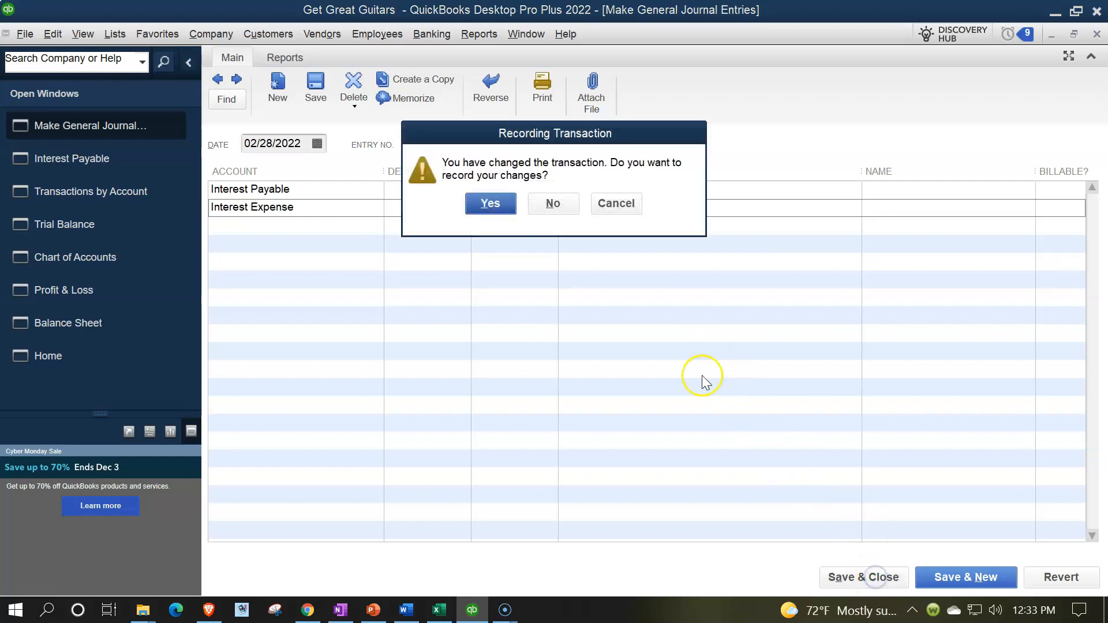
click(490, 203)
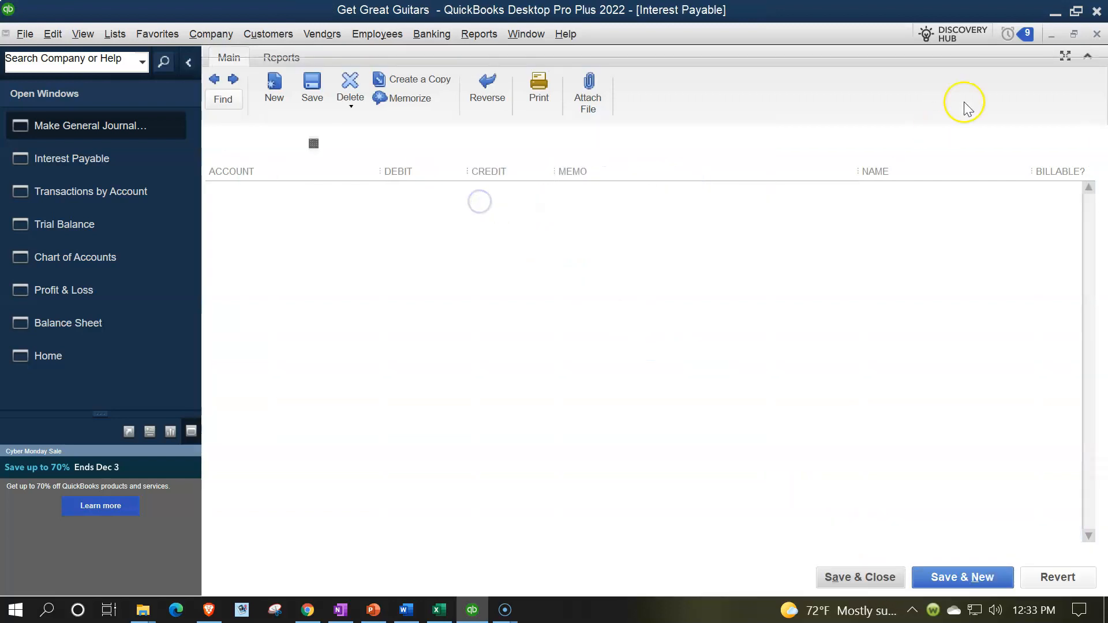
- Return to the Trial Balance and review the transactions behind the Interest Expense balance
click(1097, 34)
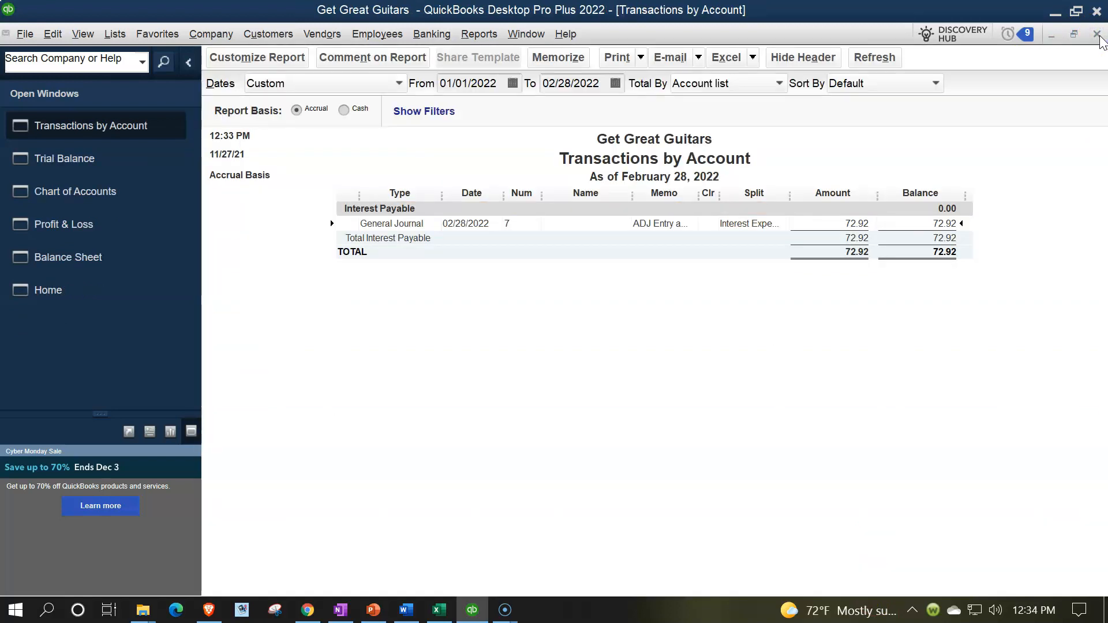
click(1098, 35)
scroll(802, 355, down, 5)
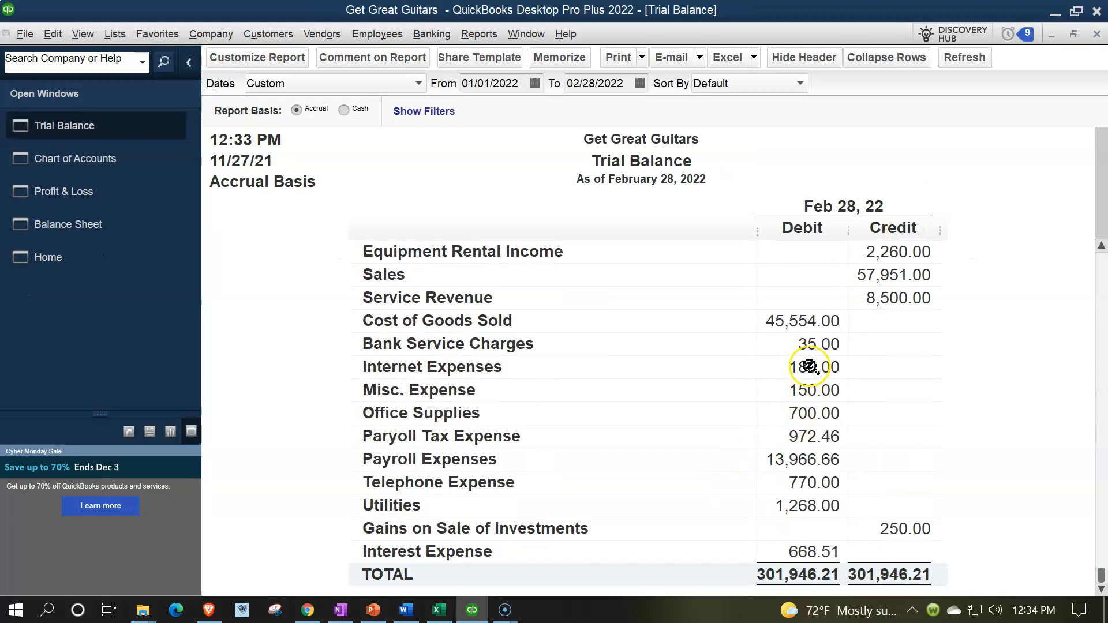
double_click(808, 367)
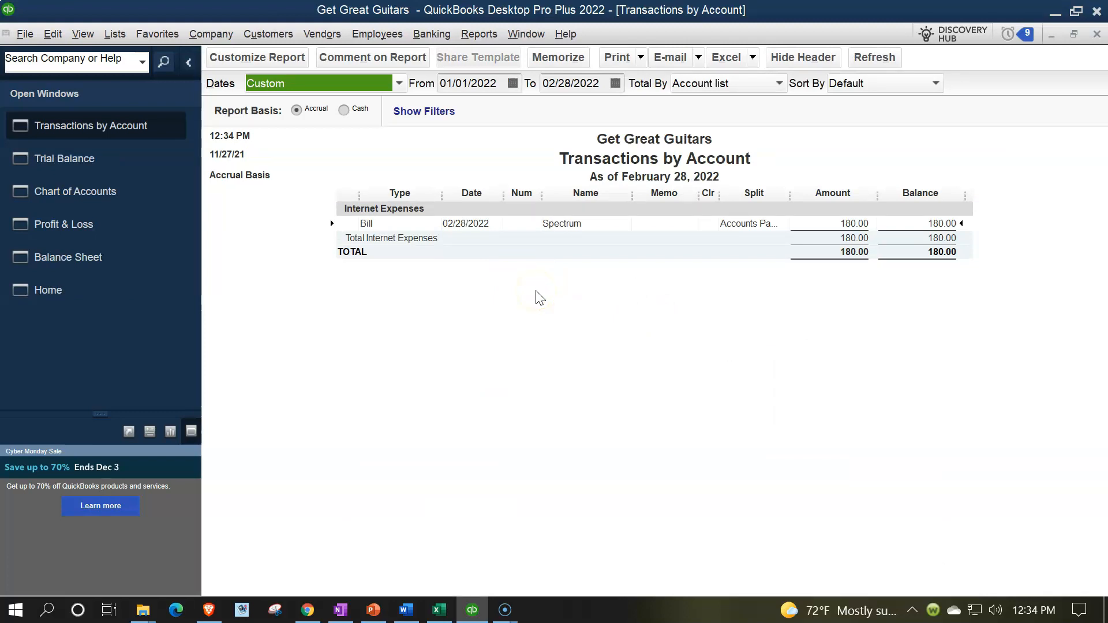
click(1095, 35)
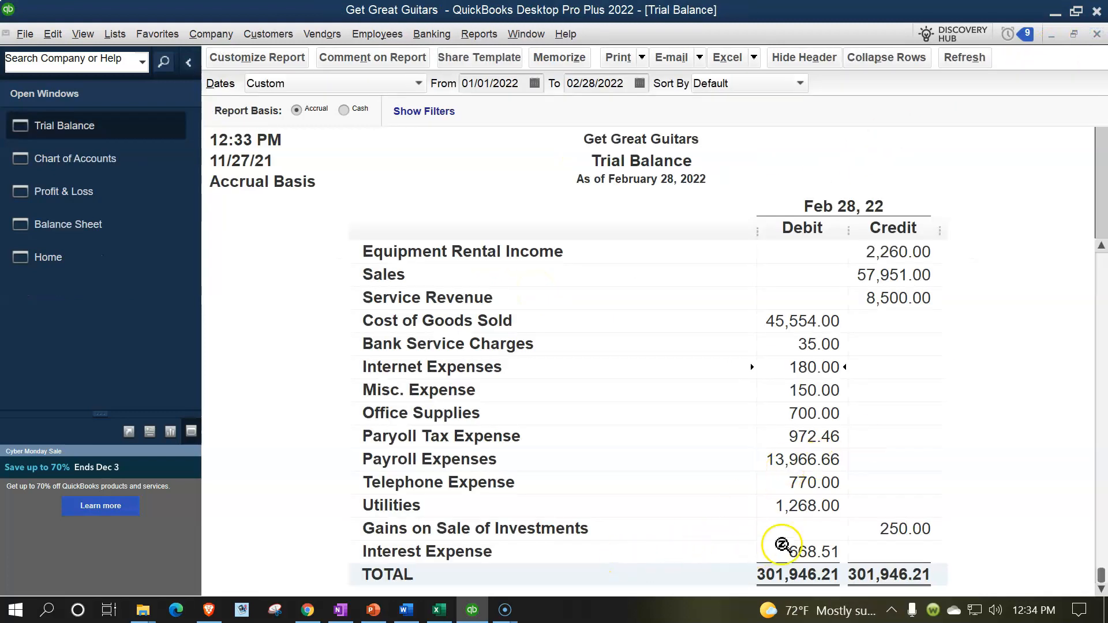
double_click(814, 551)
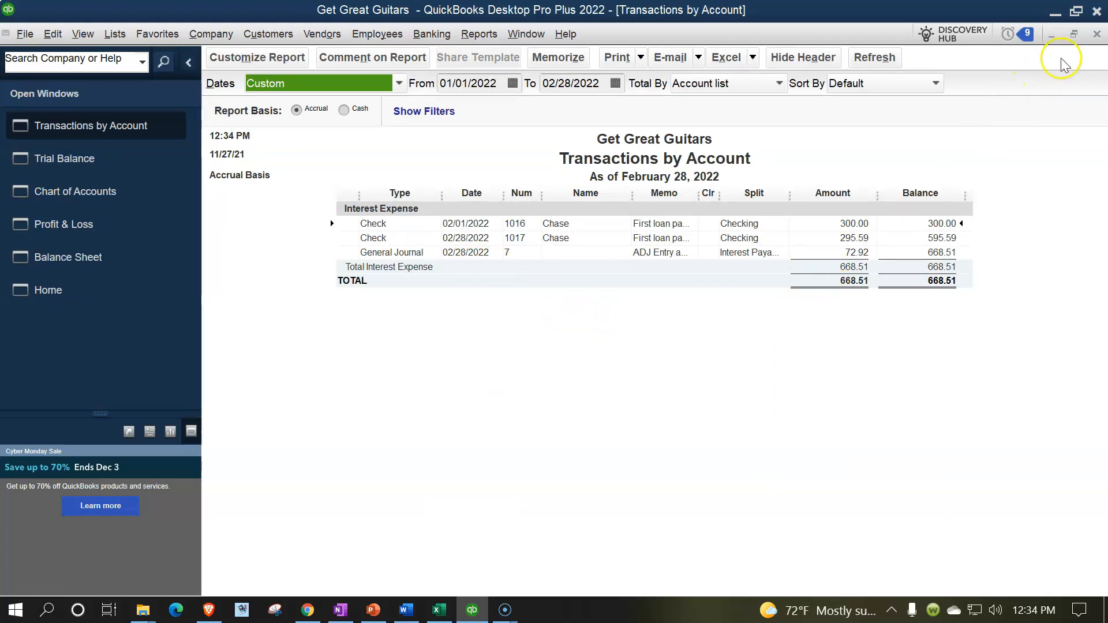
click(1096, 34)
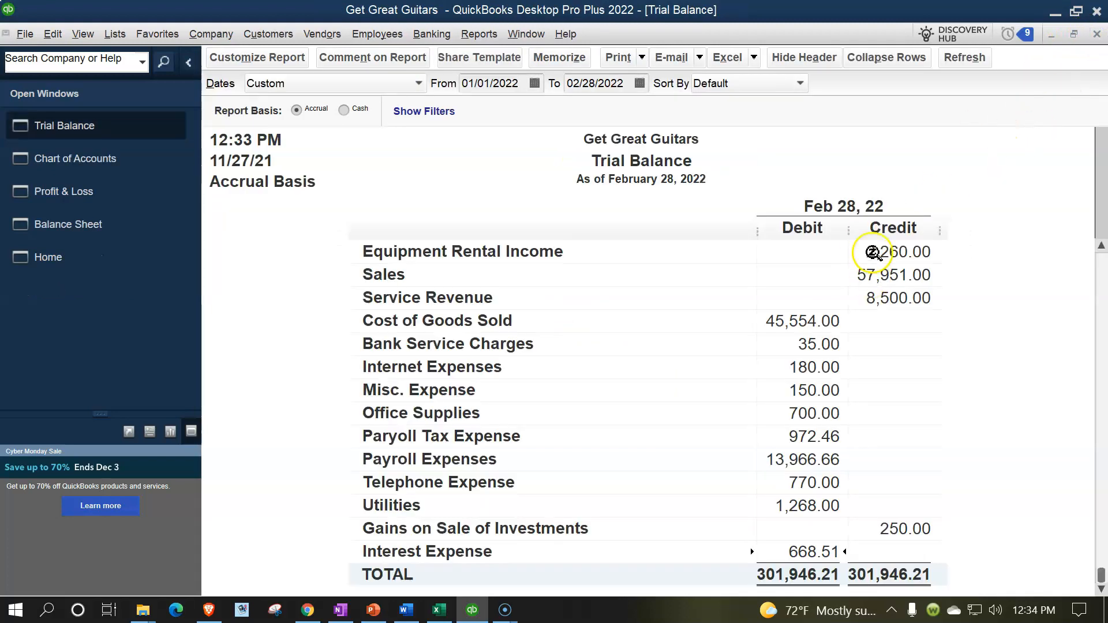
- Review the Balance Sheet report down to Interest Payable under Other Current Liabilities
click(85, 230)
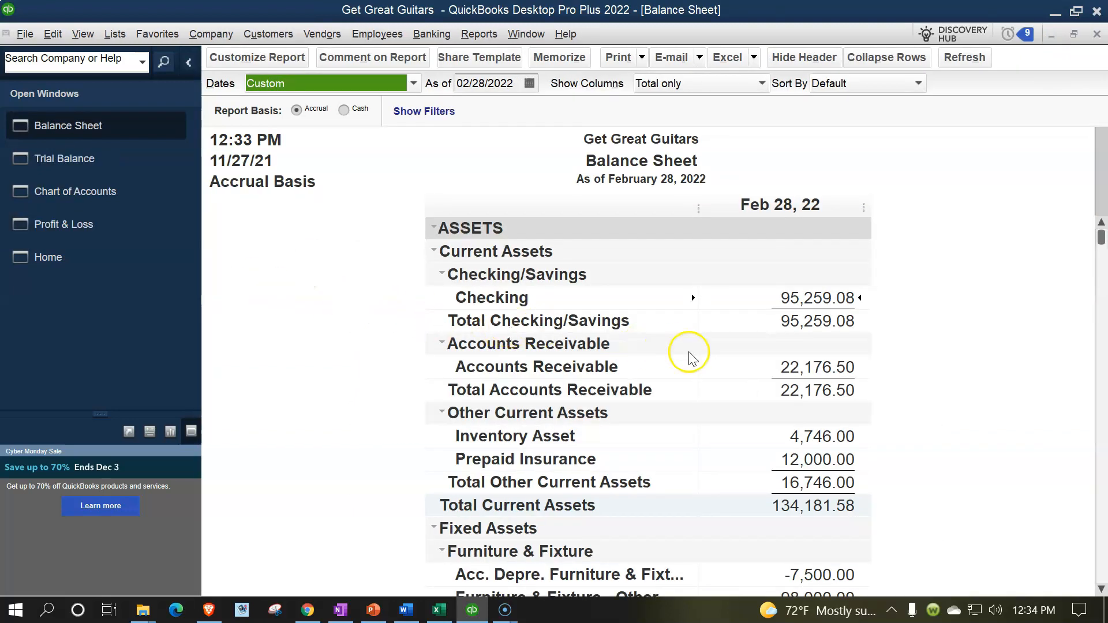
scroll(687, 354, down, 3)
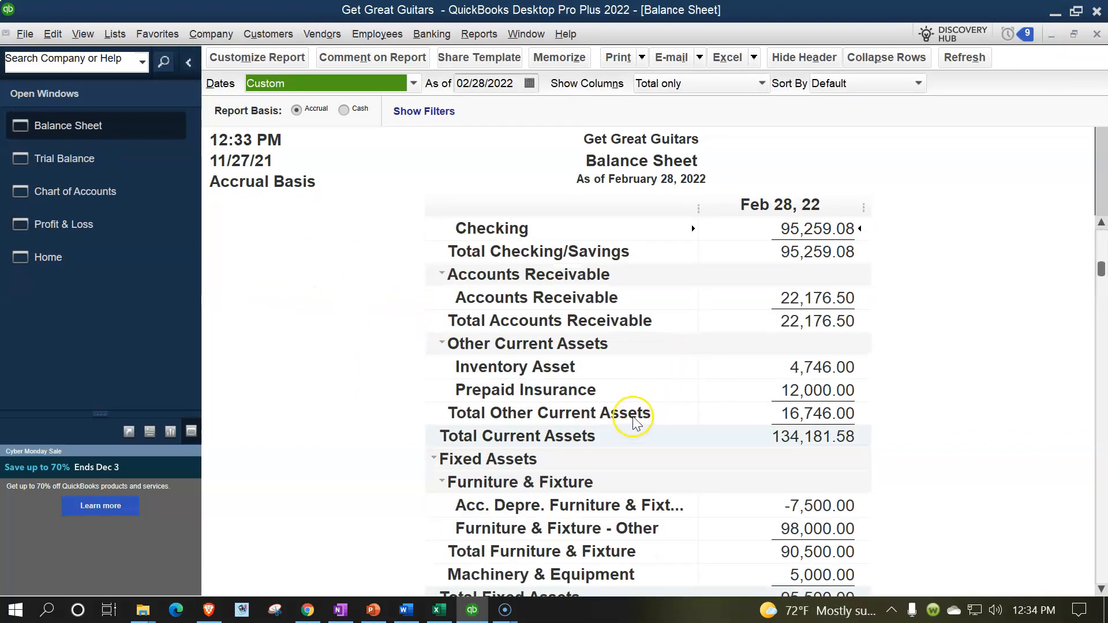
scroll(636, 423, up, 3)
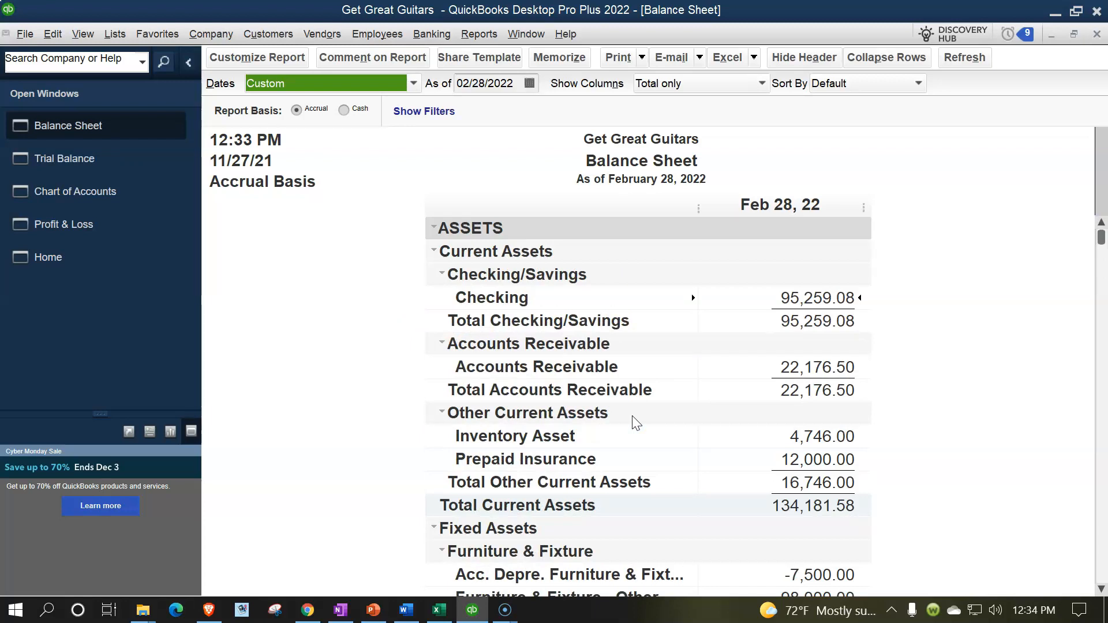
scroll(633, 416, down, 7)
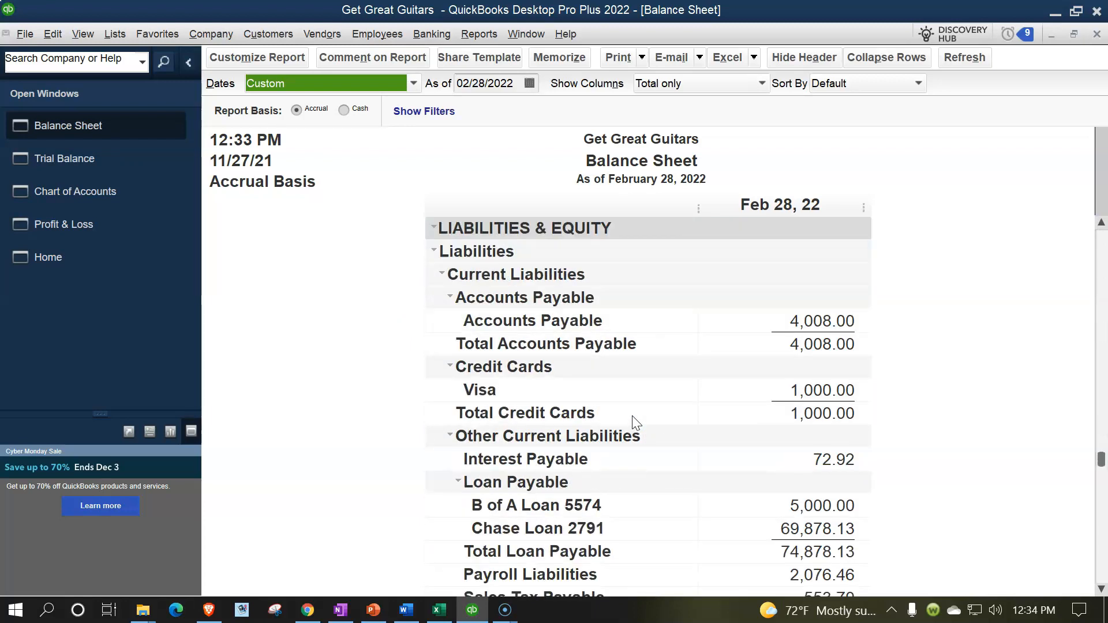
scroll(632, 415, down, 3)
click(824, 388)
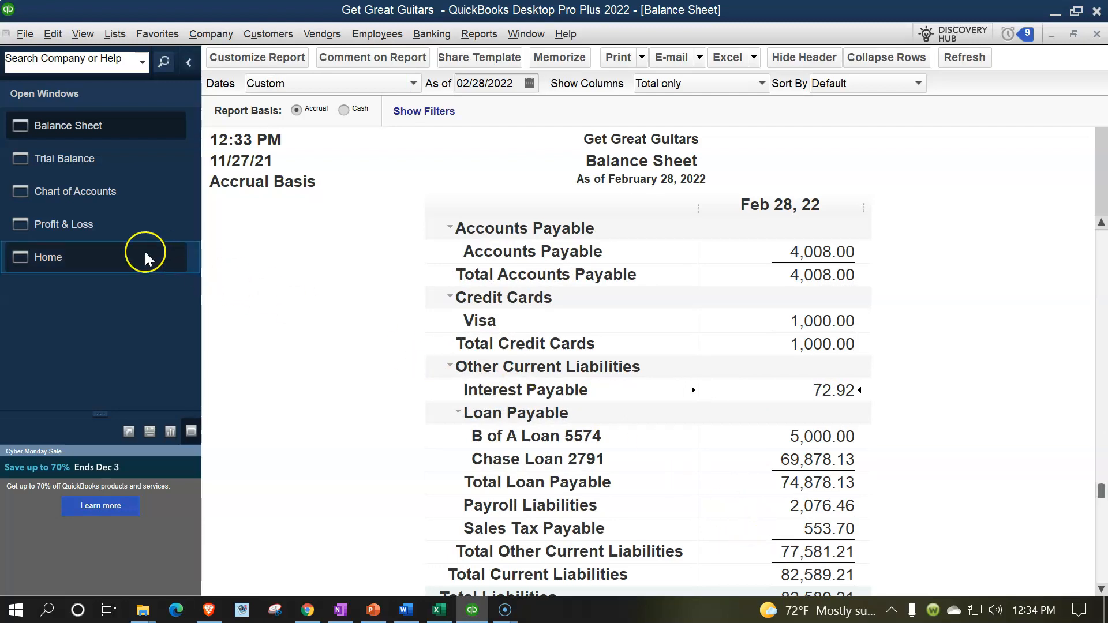
- Review the Profit & Loss report down to Interest Expense under Other Expense
click(121, 233)
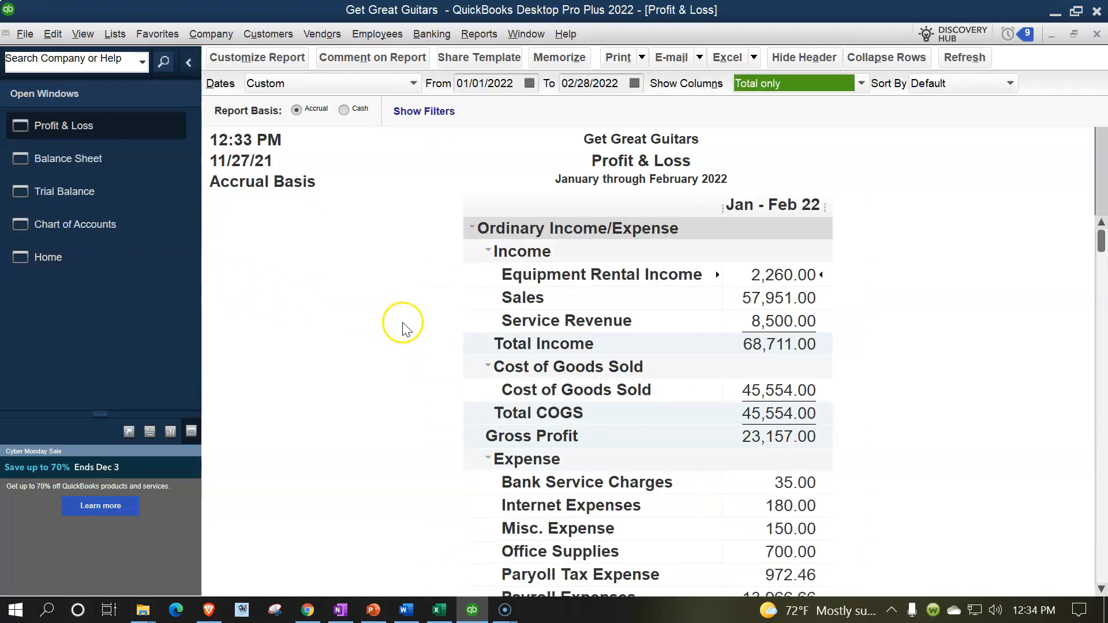
scroll(414, 334, down, 14)
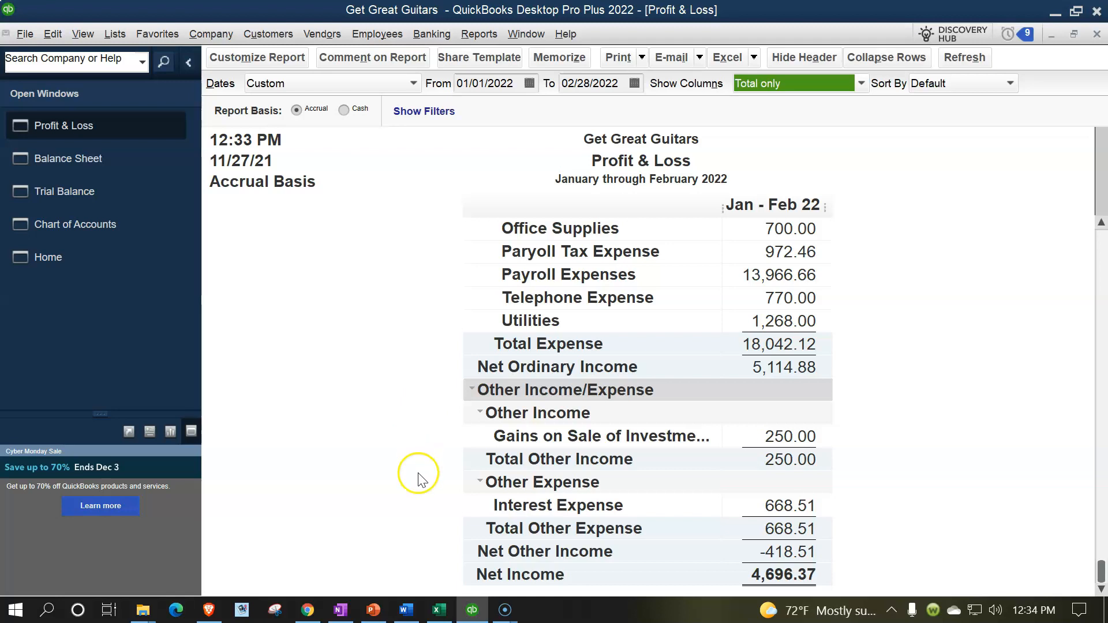
click(807, 505)
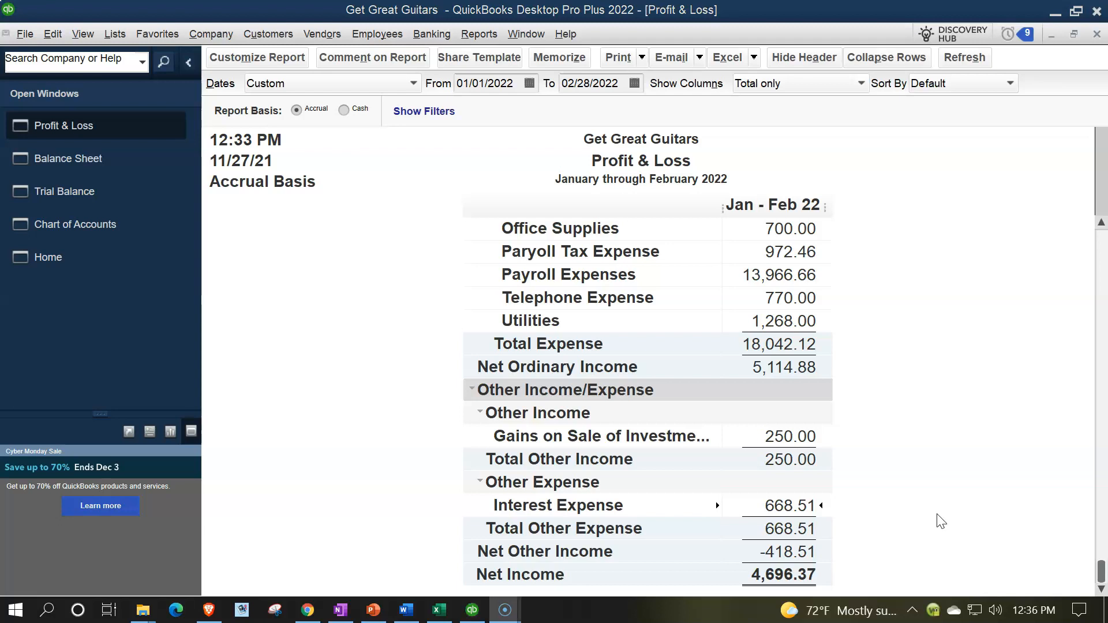
scroll(941, 521, up, 5)
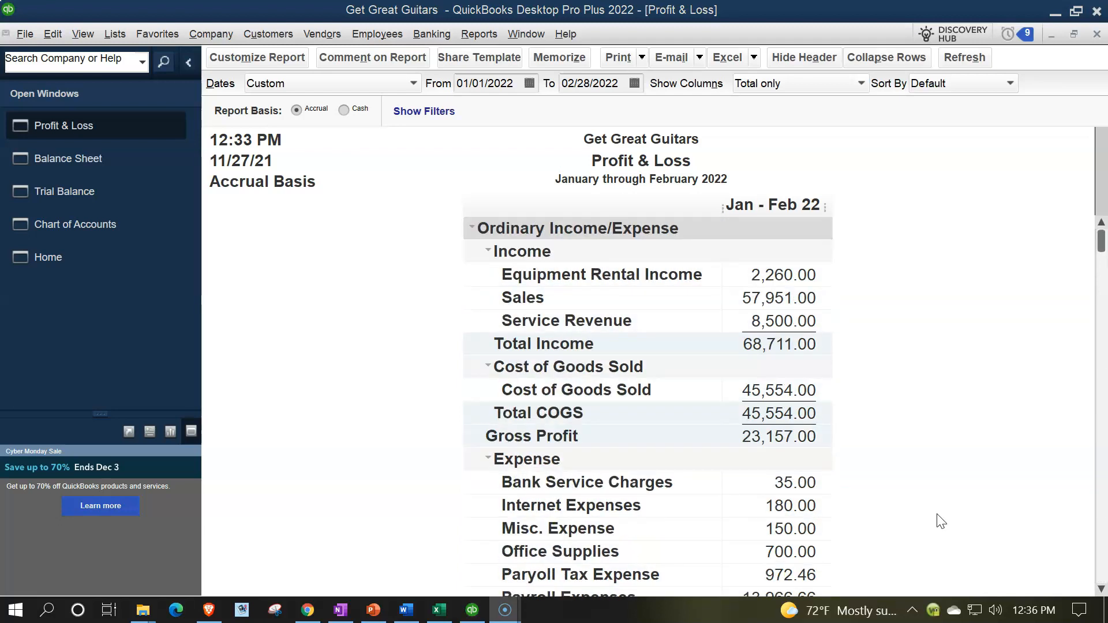
scroll(940, 521, down, 5)
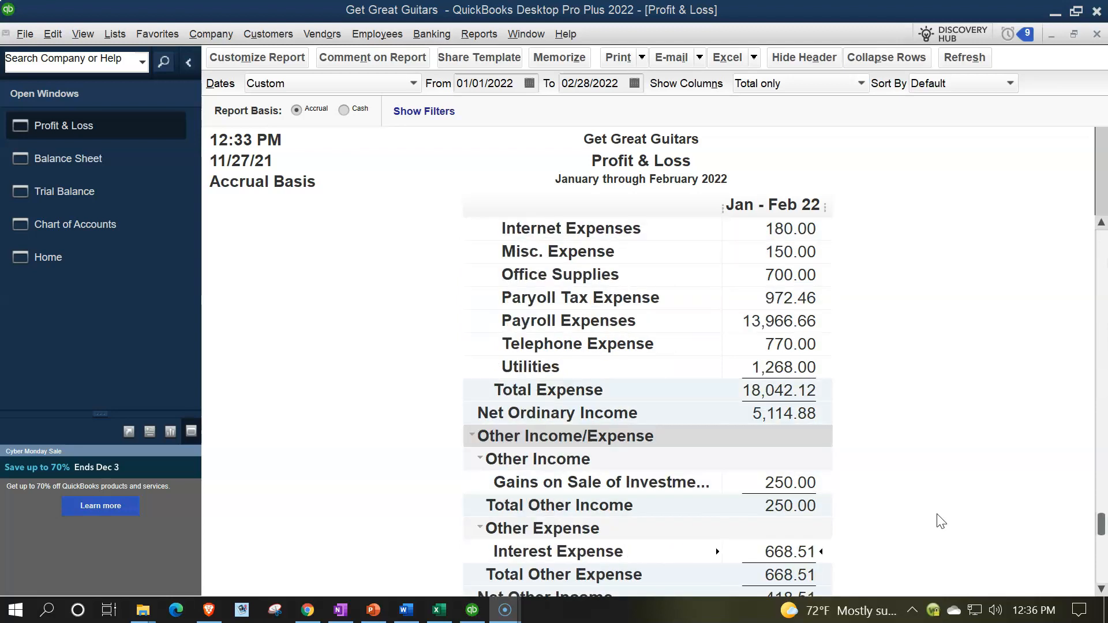
scroll(940, 521, up, 1)
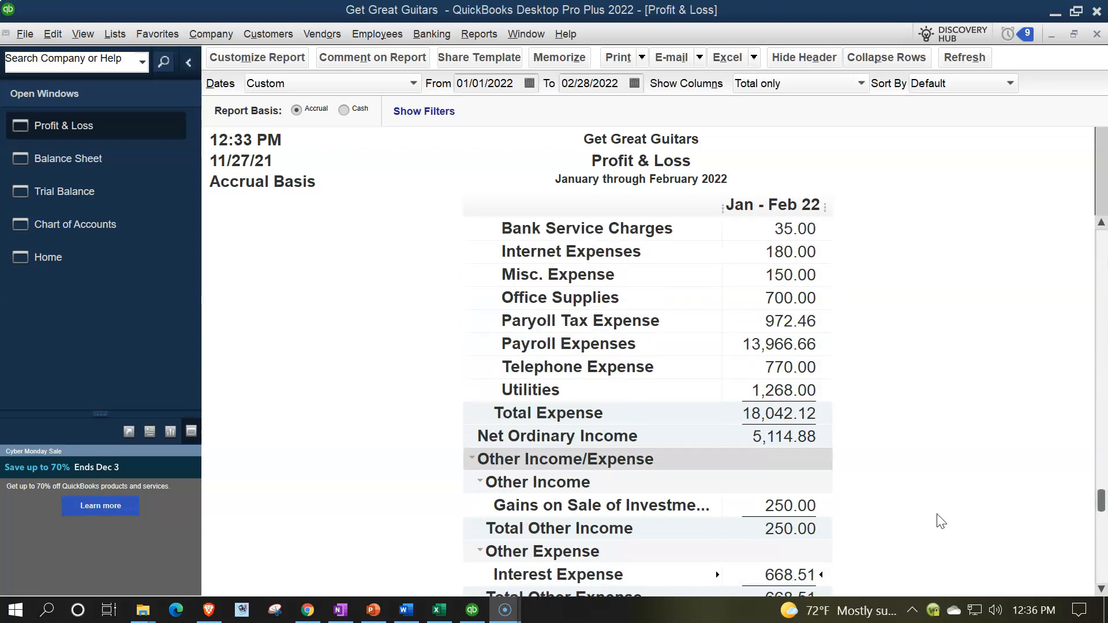
- Compare the short-term loan and Interest Payable balances on the Balance Sheet with the 3/15 payment row in the Excel amortization table
click(50, 158)
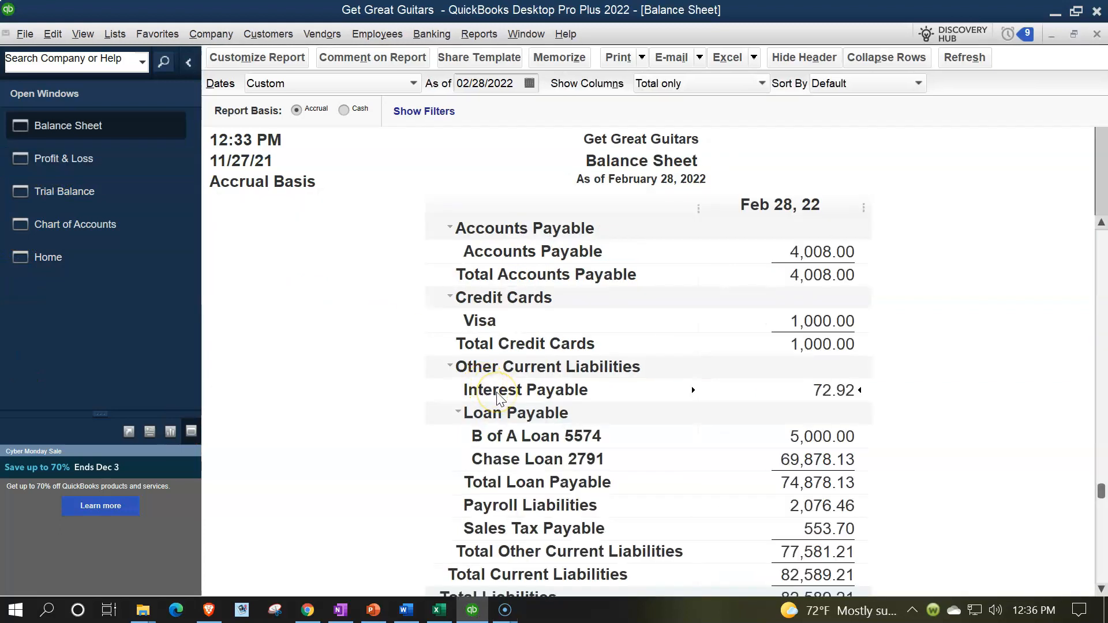
click(821, 431)
click(438, 610)
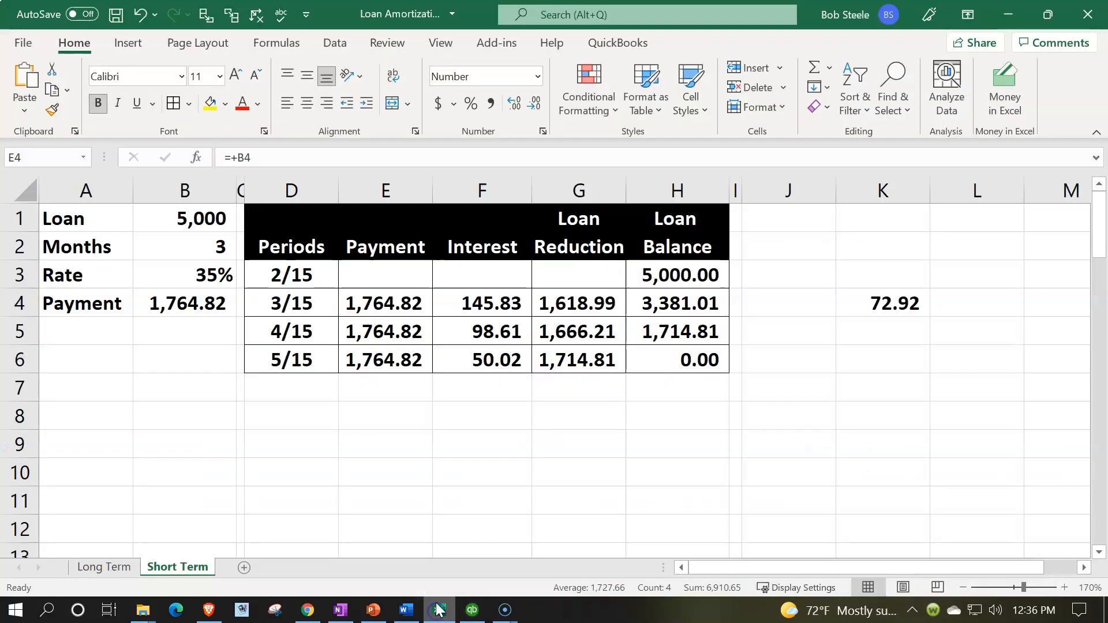
drag(367, 301, 668, 297)
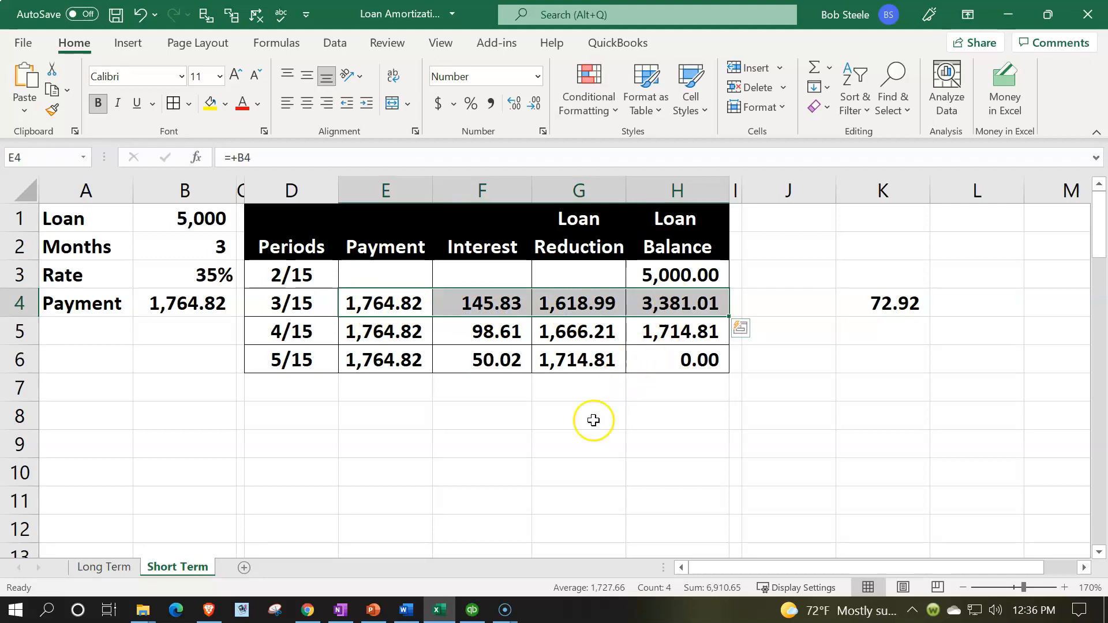
click(472, 610)
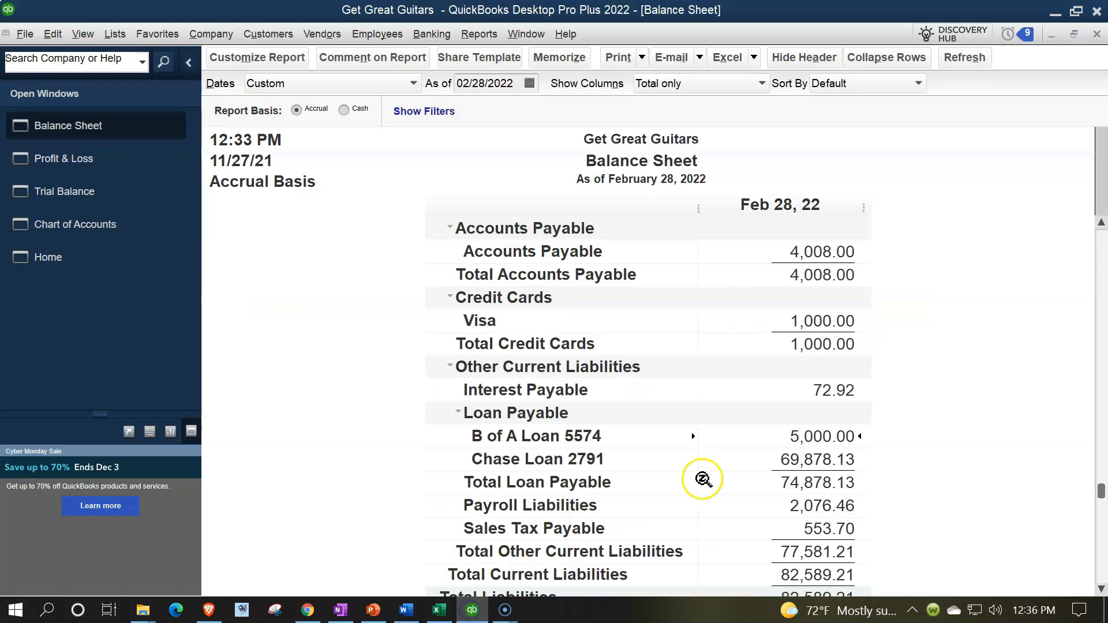
click(830, 390)
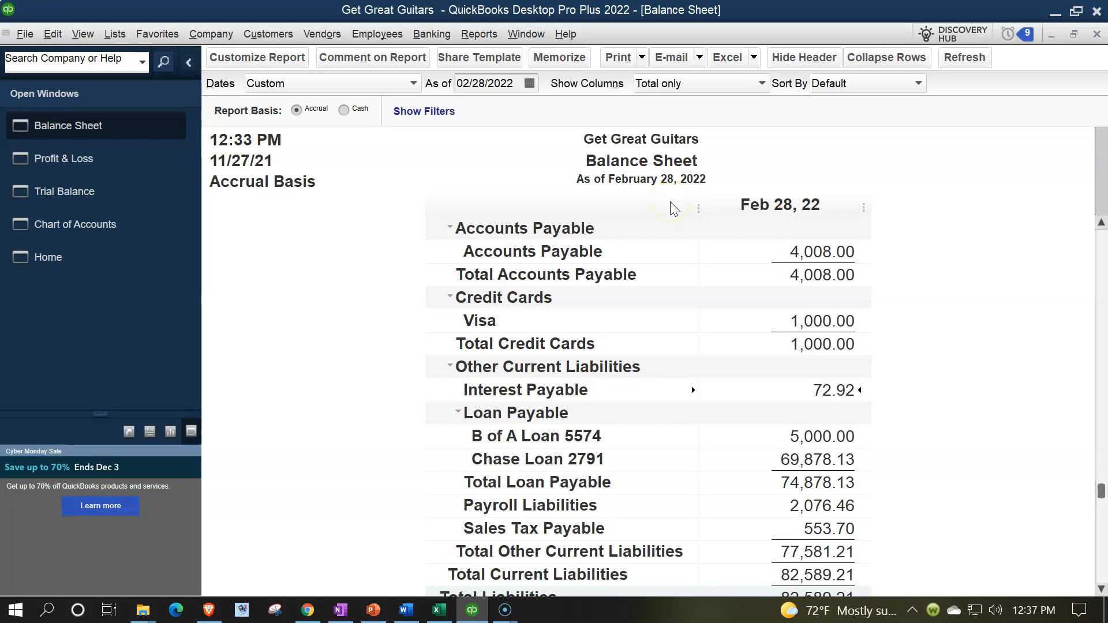
- Reopen the Trial Balance report and review the account balances from Checking onward
click(77, 189)
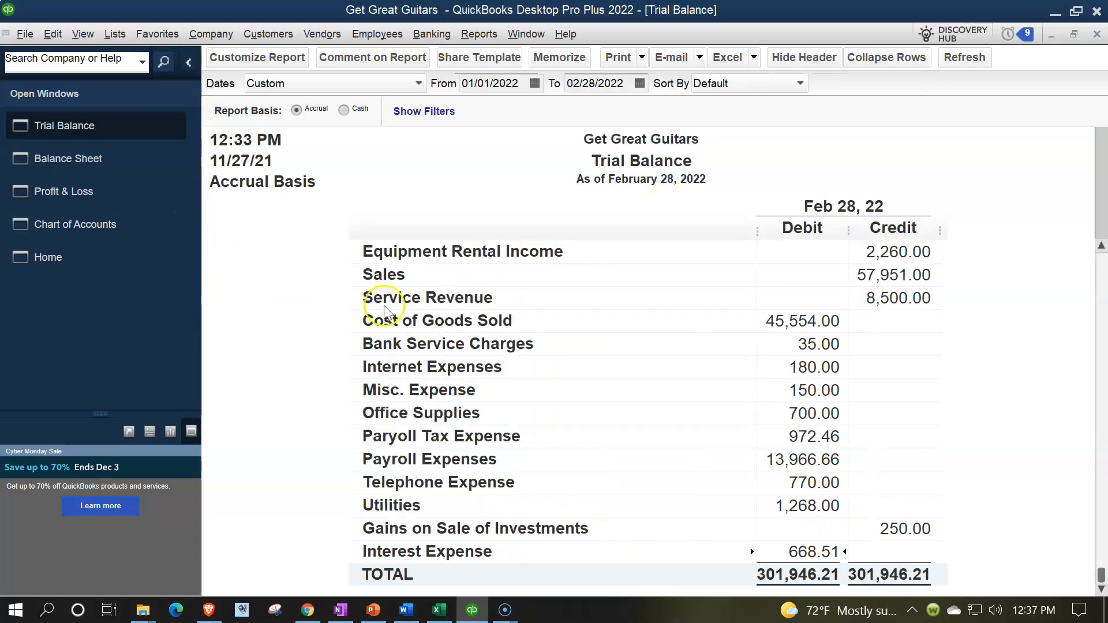
scroll(614, 341, up, 8)
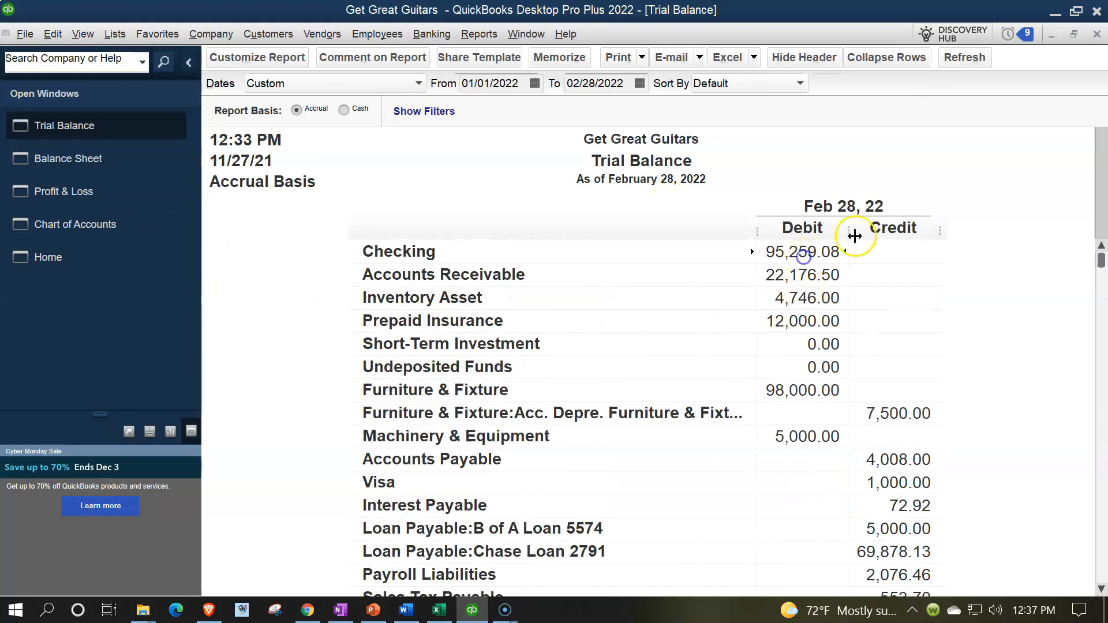
- Review the Trial Balance from Accounts Payable down to Interest Expense and the report total
key(Down)
key(Down)
key(Down)
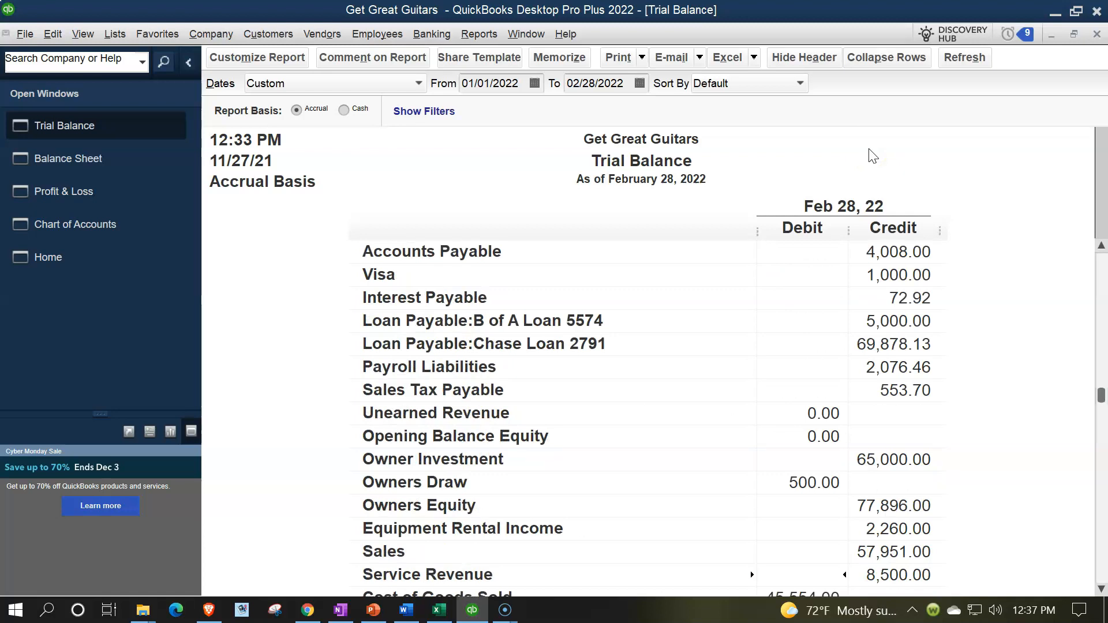
key(Down)
key(Down)
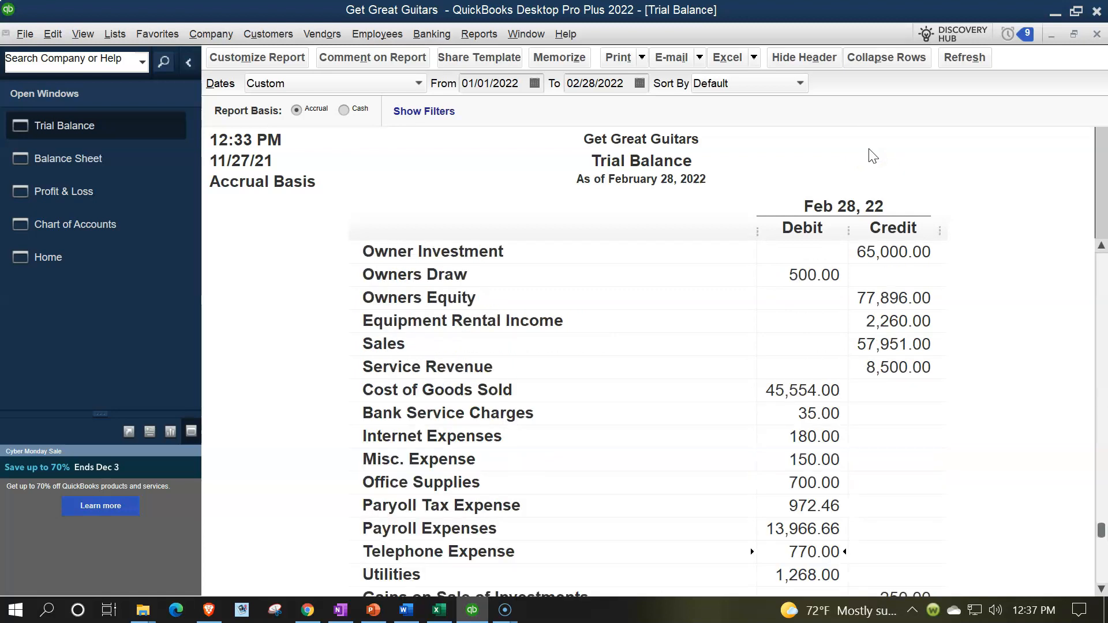
key(Down)
key(Down)
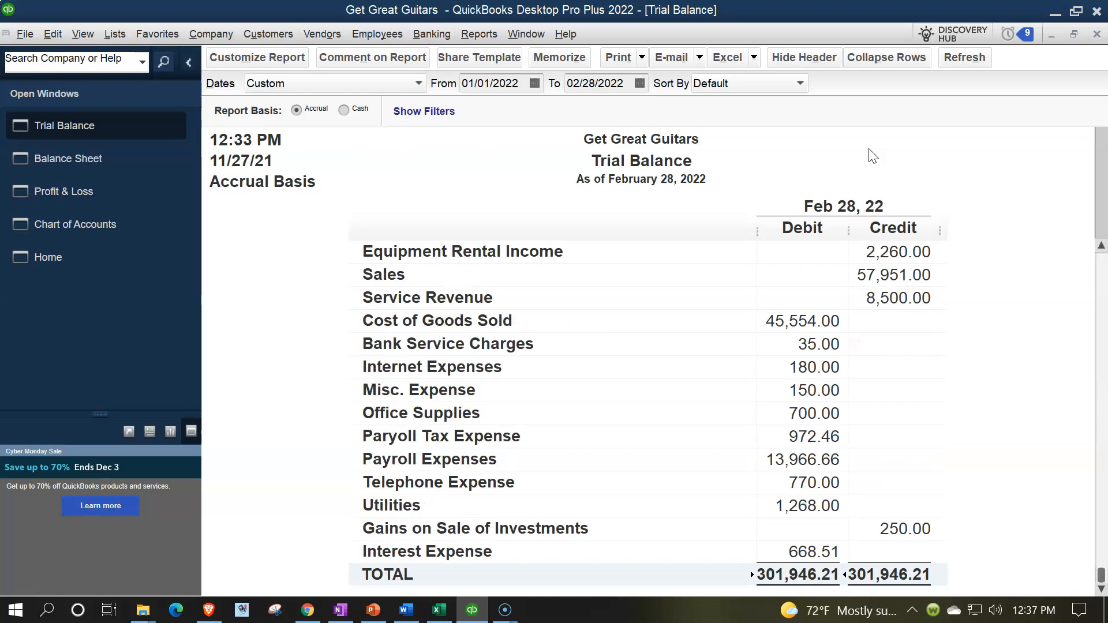
- Open the Journal report from the accountant and tax reports, dismissing the notice about collapsed transactions
click(477, 43)
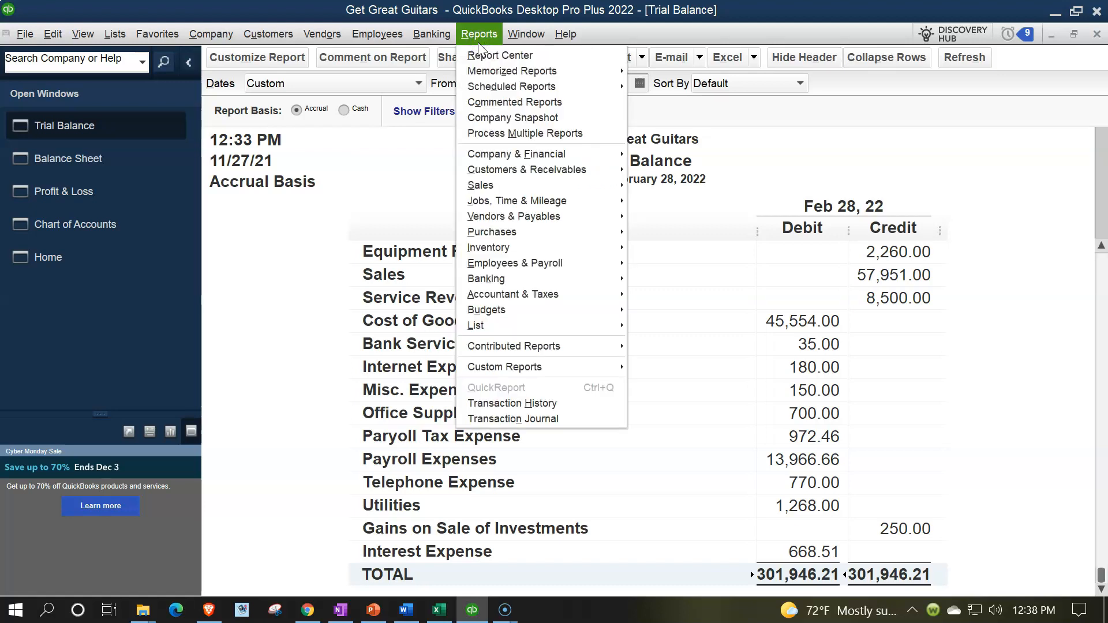
mouse_move(573, 295)
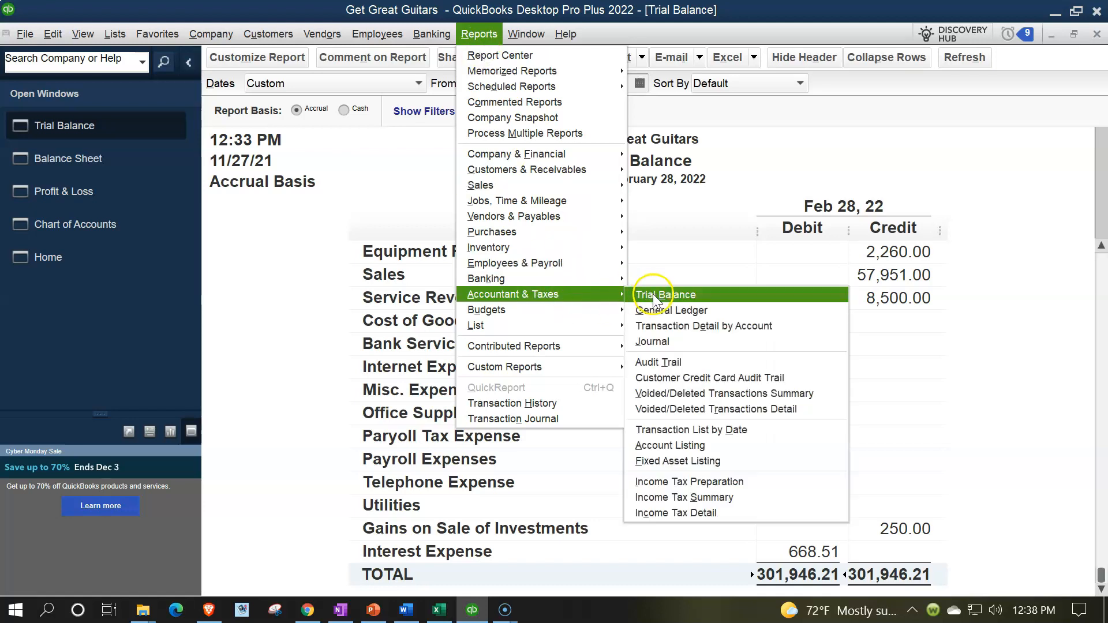
click(666, 342)
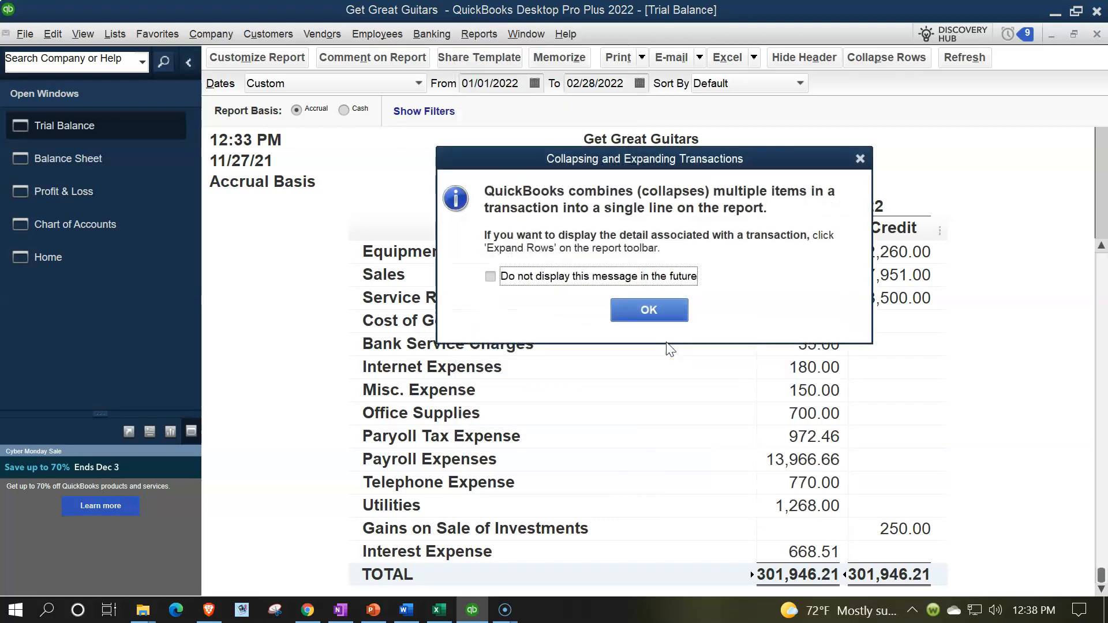
click(655, 312)
click(660, 312)
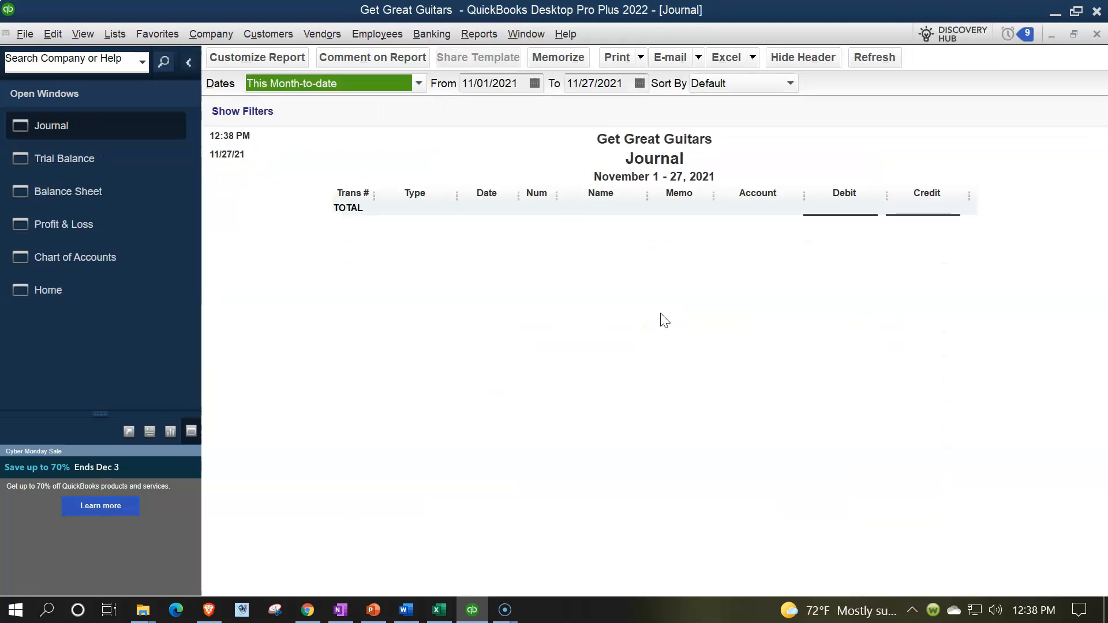
- Set the Journal report's date range to 01/01/2022 through 02/28/2022 and look over the first transactions
key(Tab)
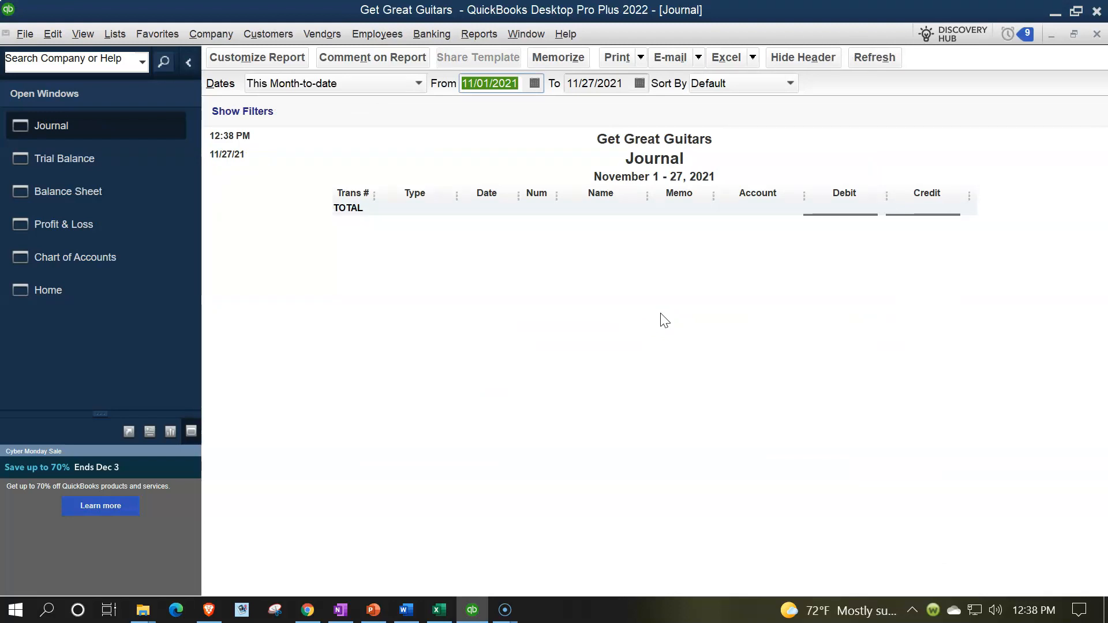
text(01/01/2022)
key(Tab)
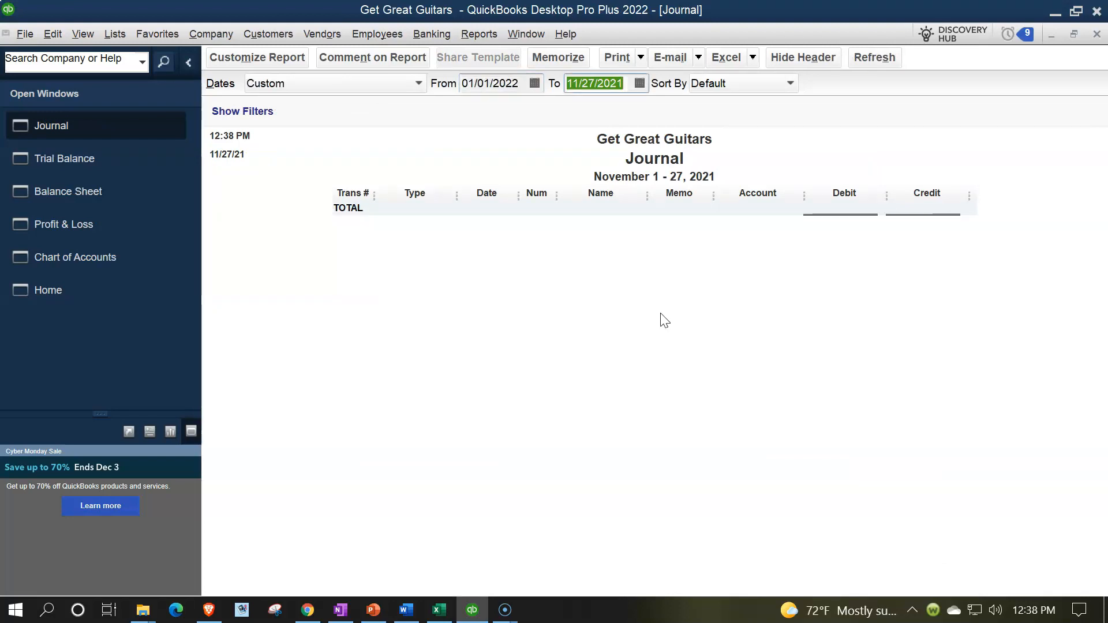
text(02/28/2022)
key(Tab)
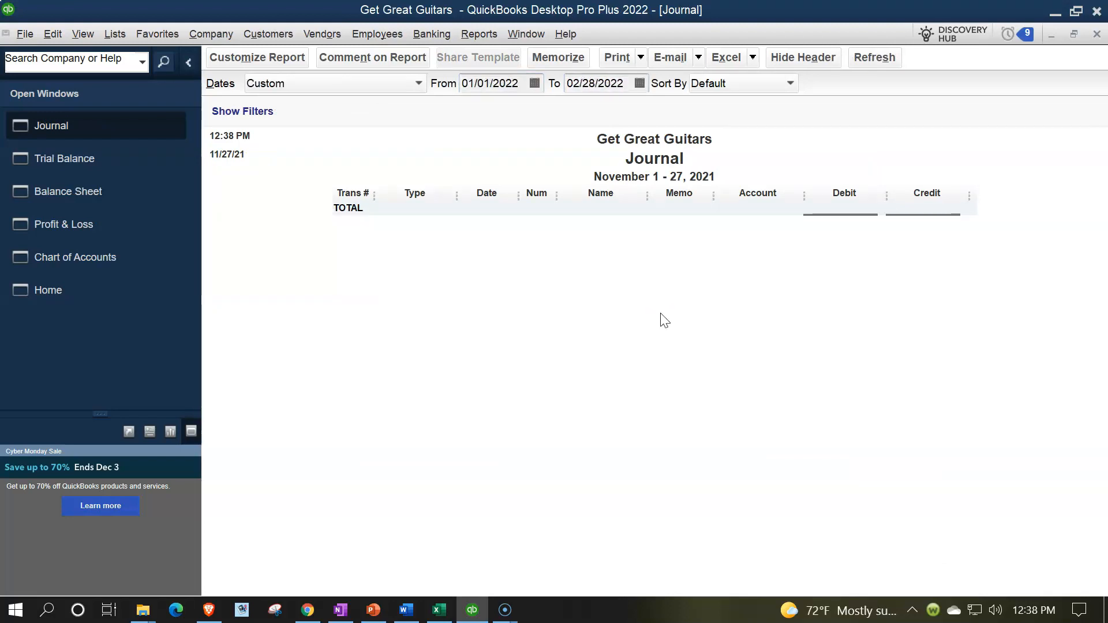
scroll(569, 348, down, 4)
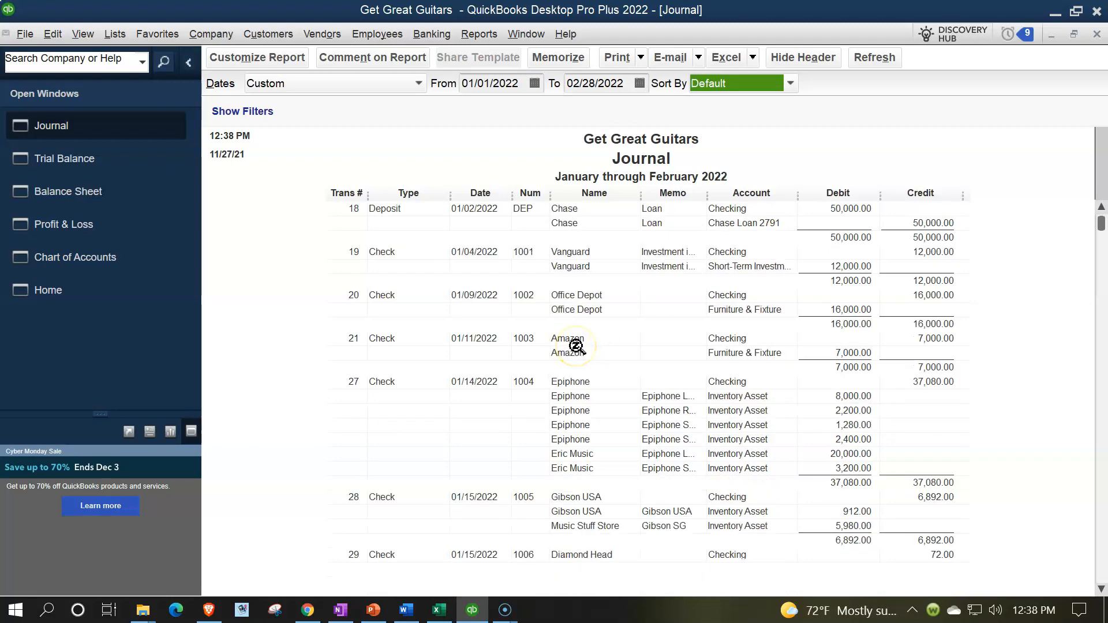
scroll(586, 352, up, 4)
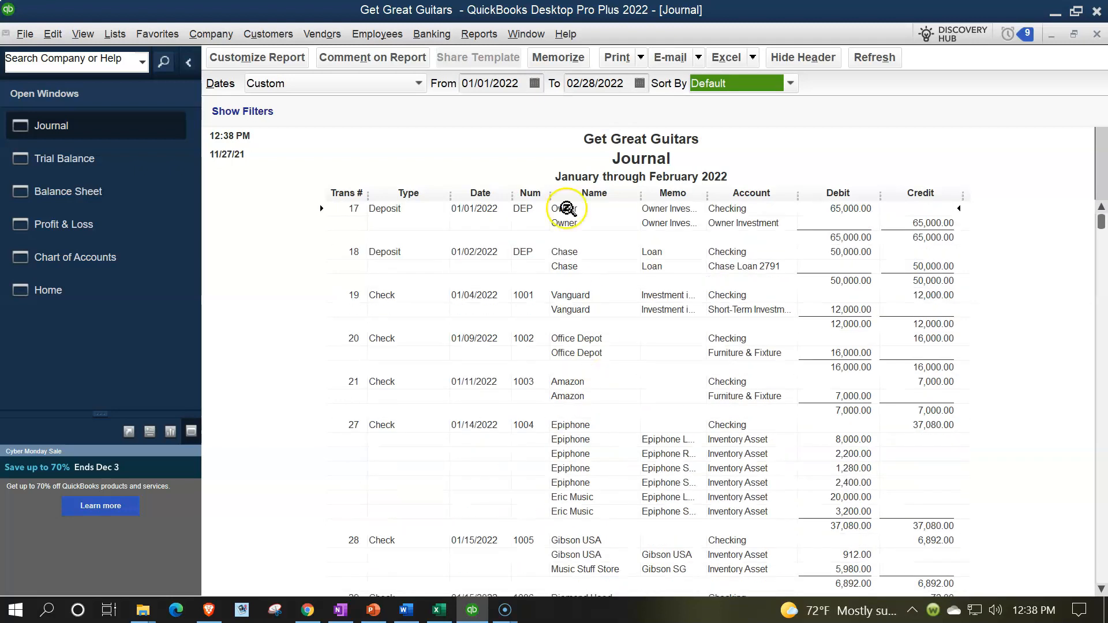
- Change the Journal report's start date to 02/28/2022 and review that day's transactions down to the accrued interest entry
click(518, 83)
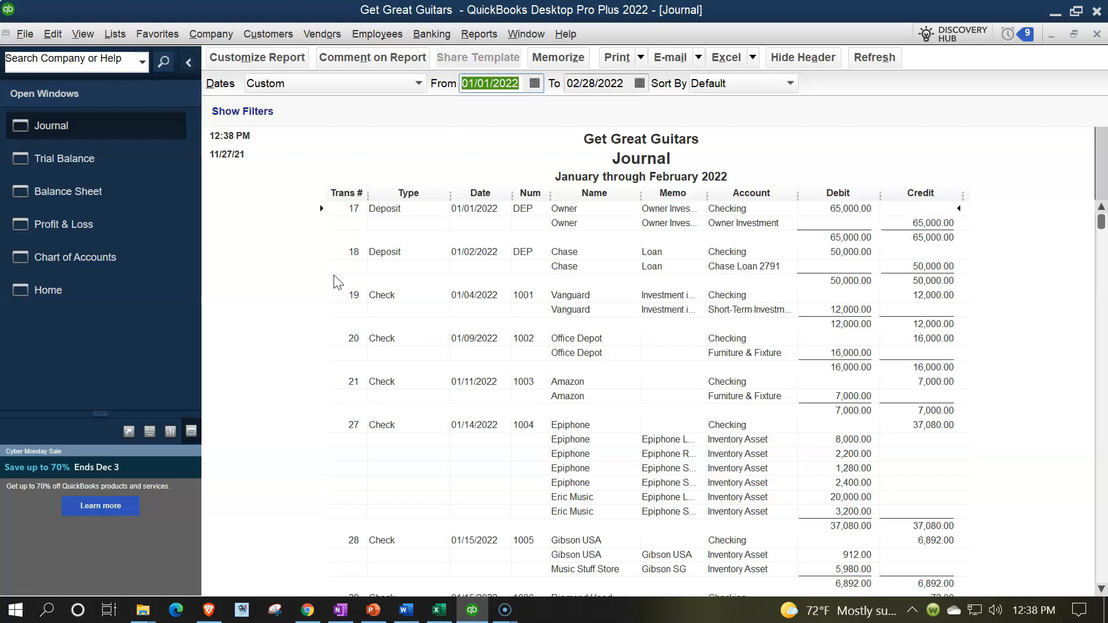
text(02)
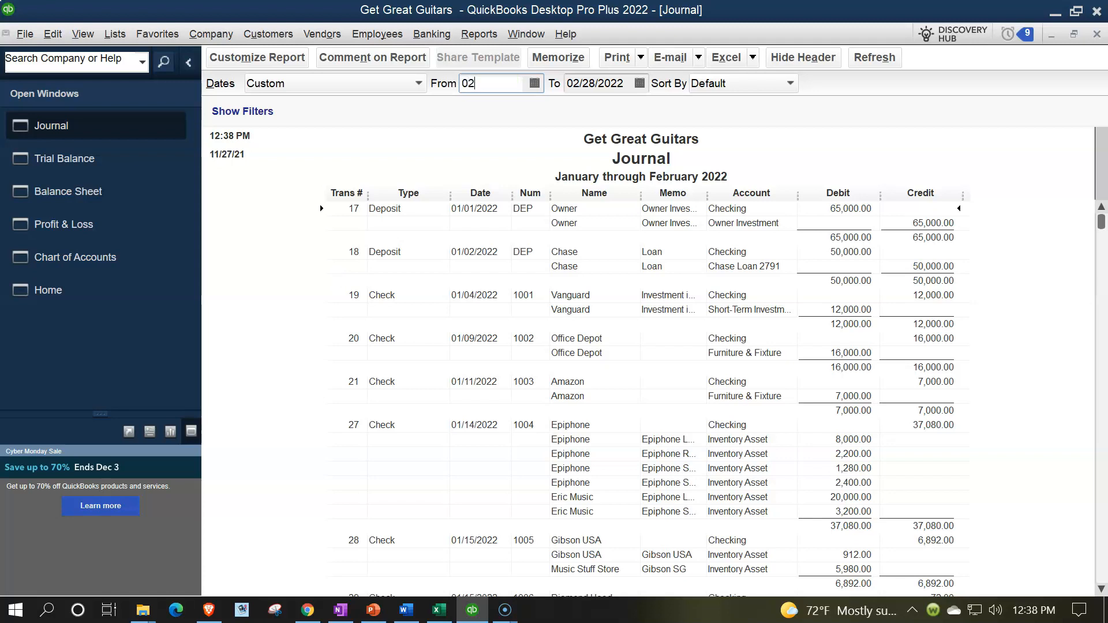
text(/28/2022)
key(Tab)
key(Tab)
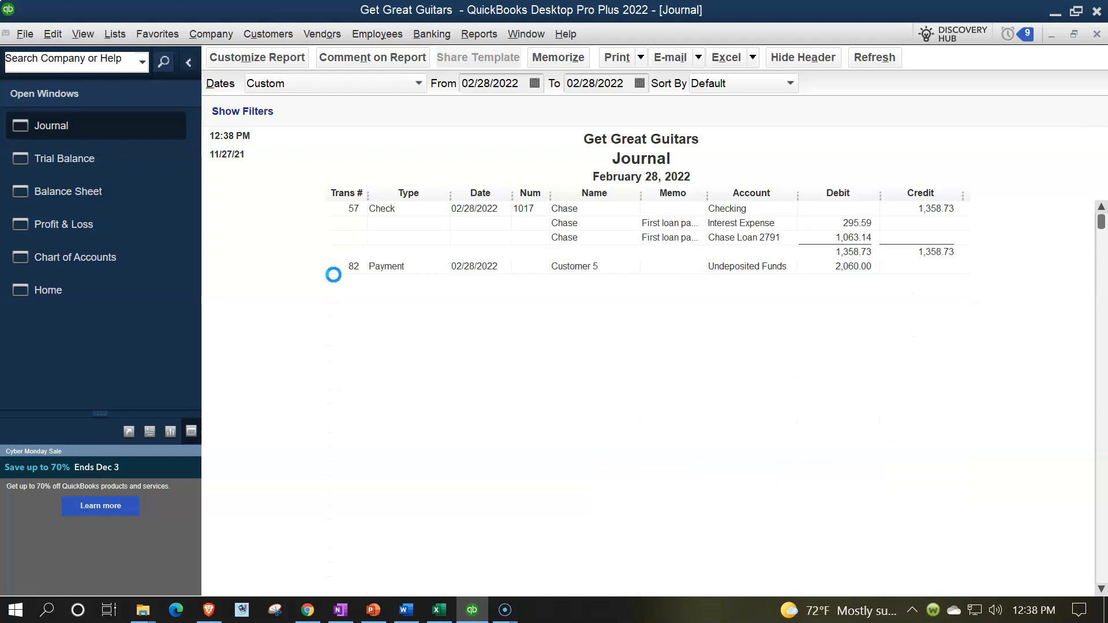
scroll(382, 336, down, 15)
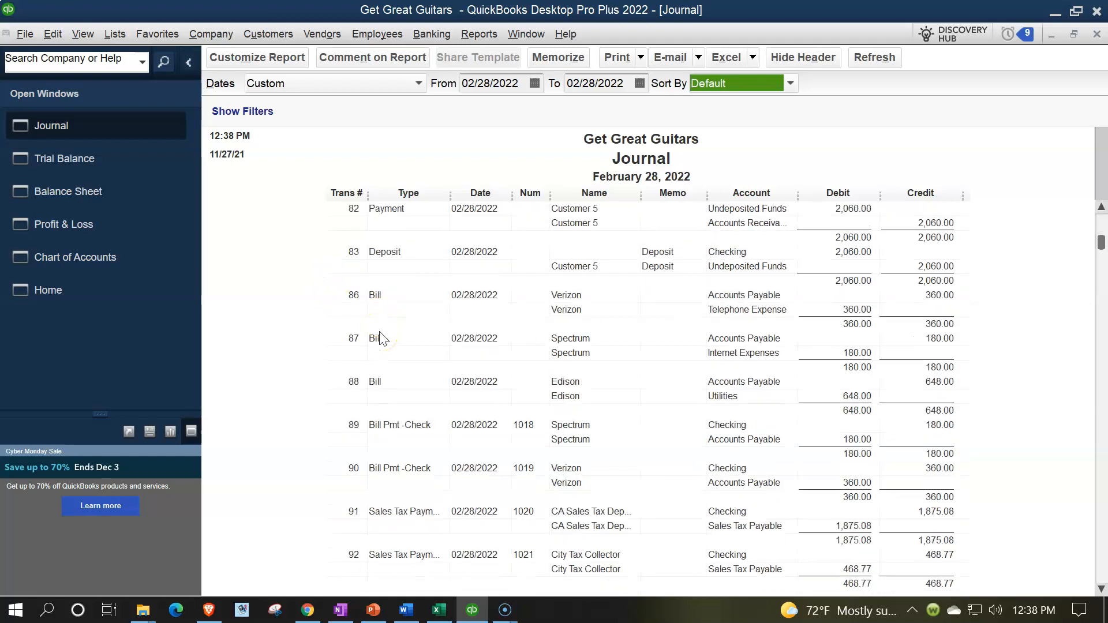
scroll(382, 334, down, 4)
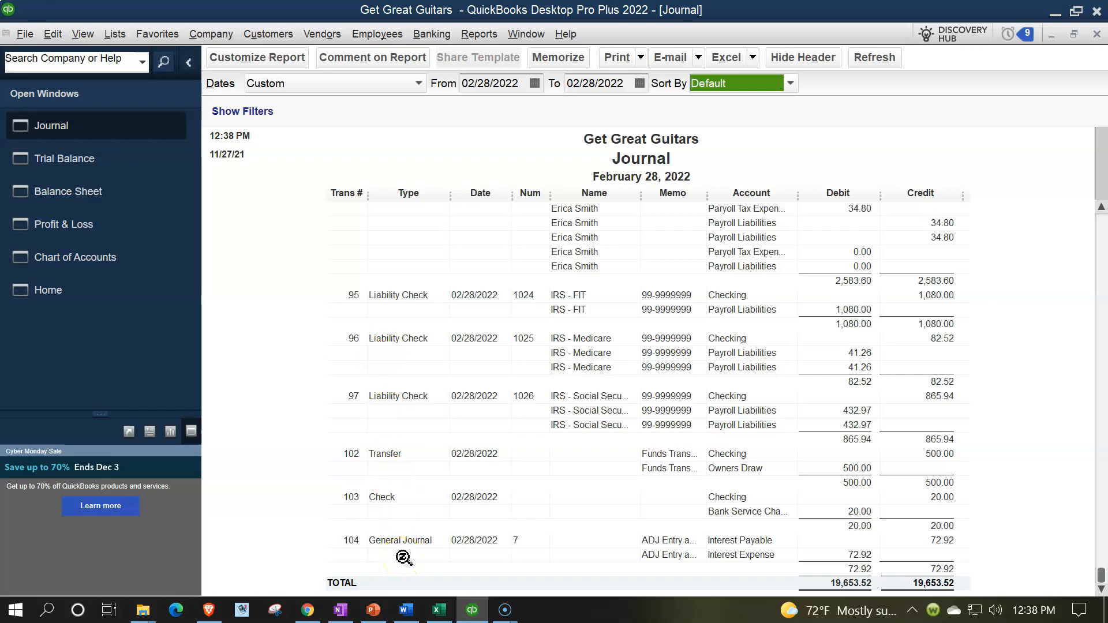
scroll(403, 558, up, 15)
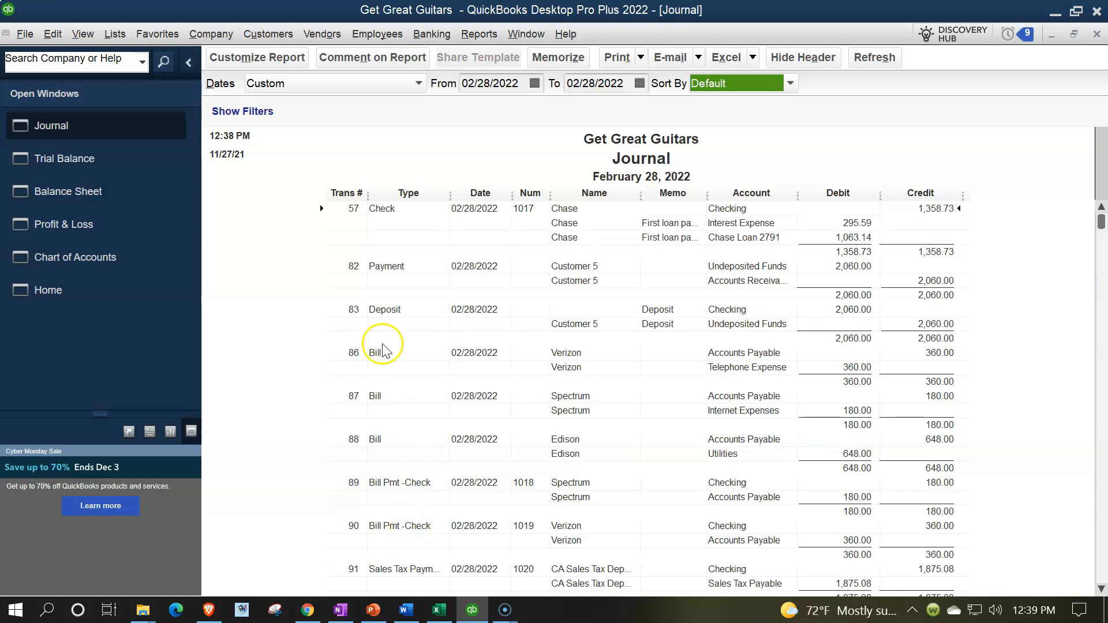
- Filter the Journal report to the Journal transaction type and widen its Memo column
click(262, 58)
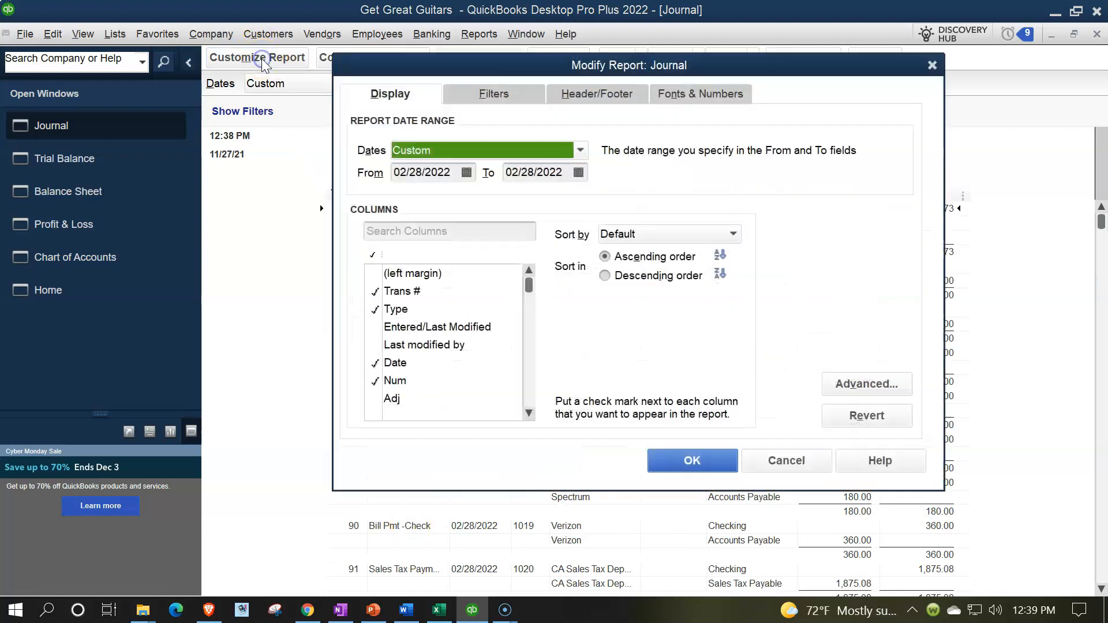
click(488, 93)
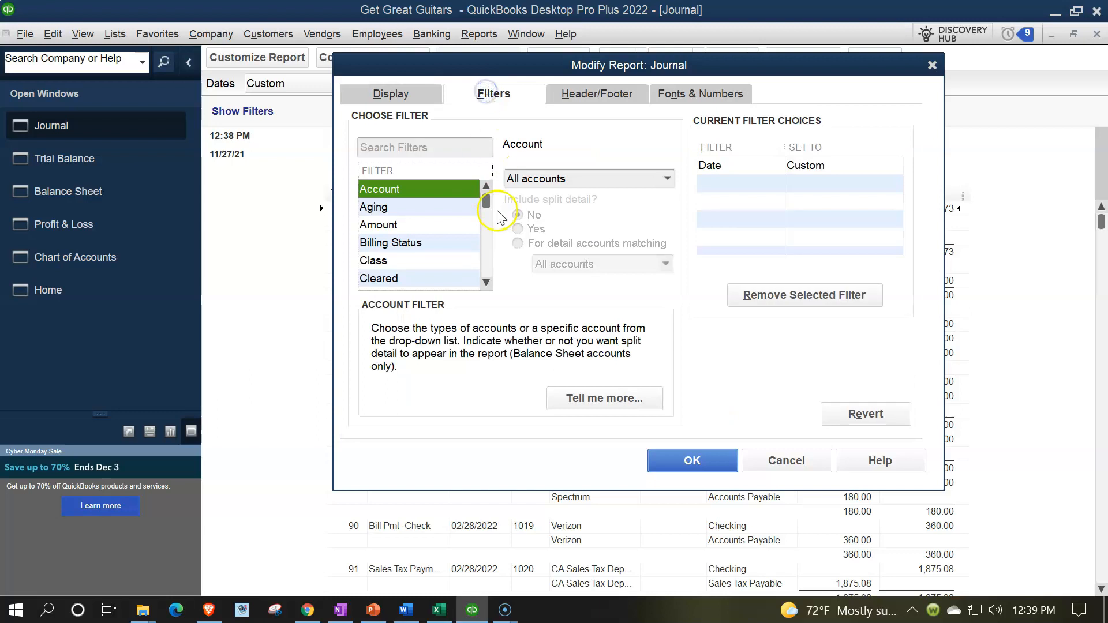
drag(485, 202, 484, 307)
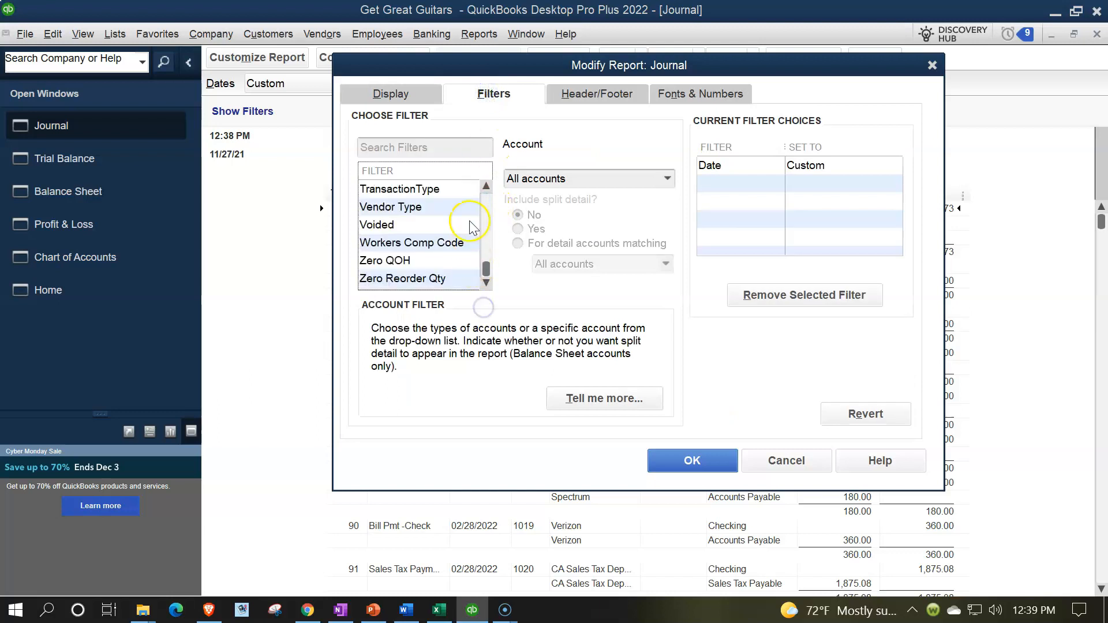
click(440, 189)
click(601, 179)
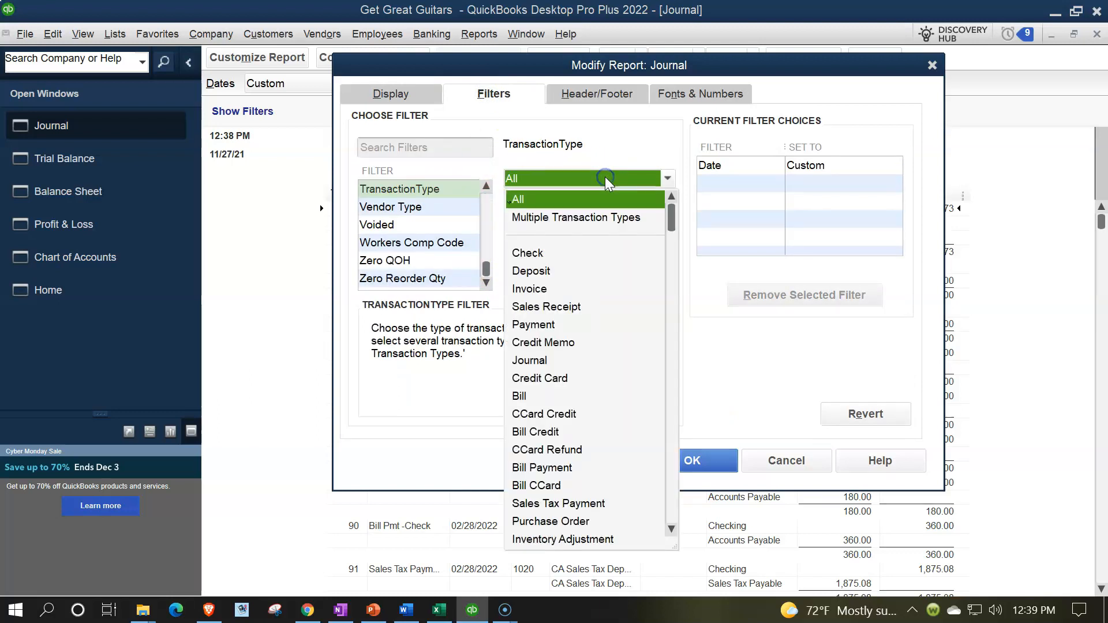
scroll(586, 352, down, 4)
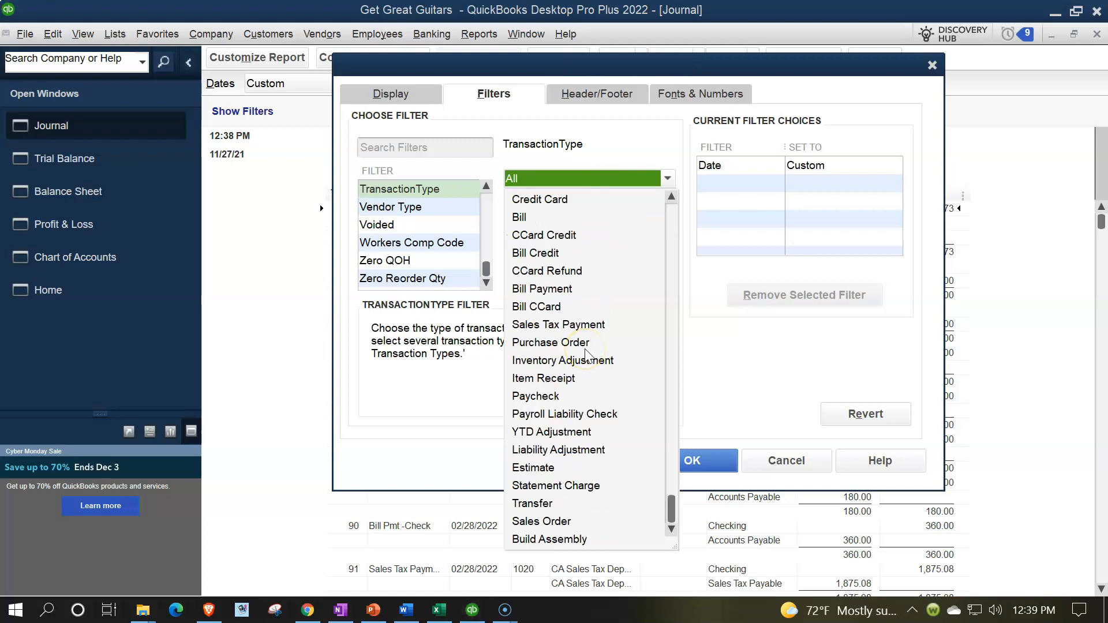
scroll(591, 425, up, 5)
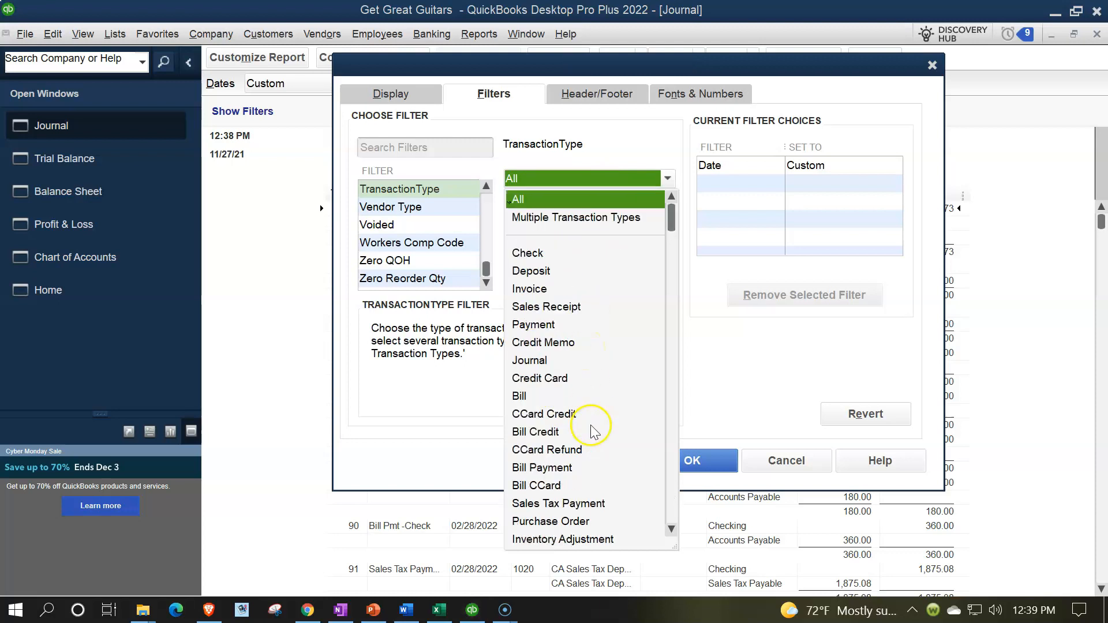
click(529, 360)
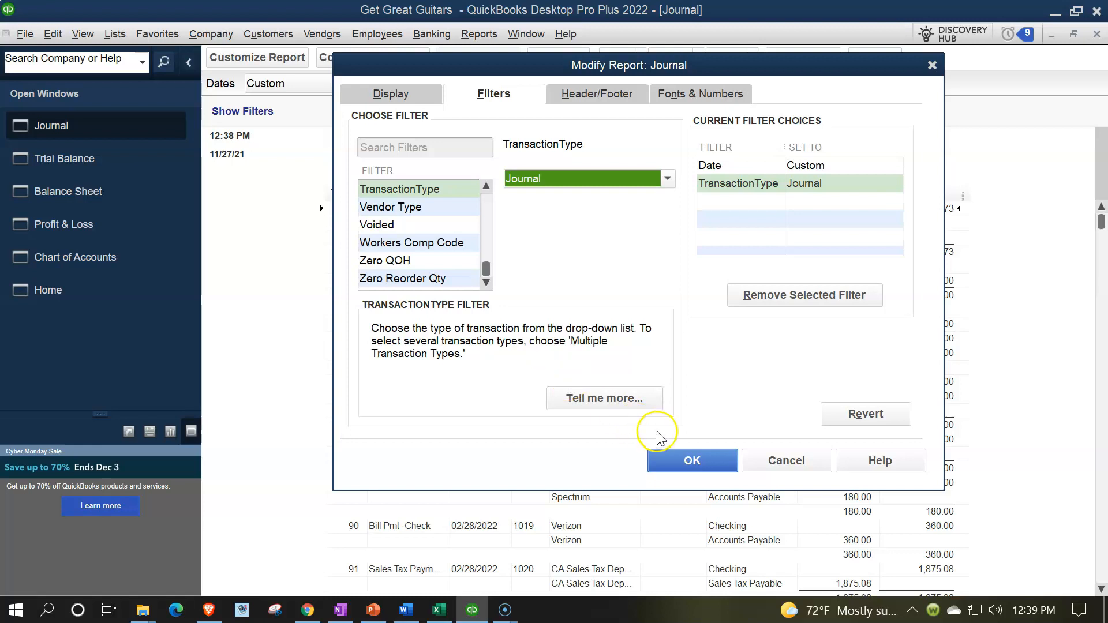
click(691, 460)
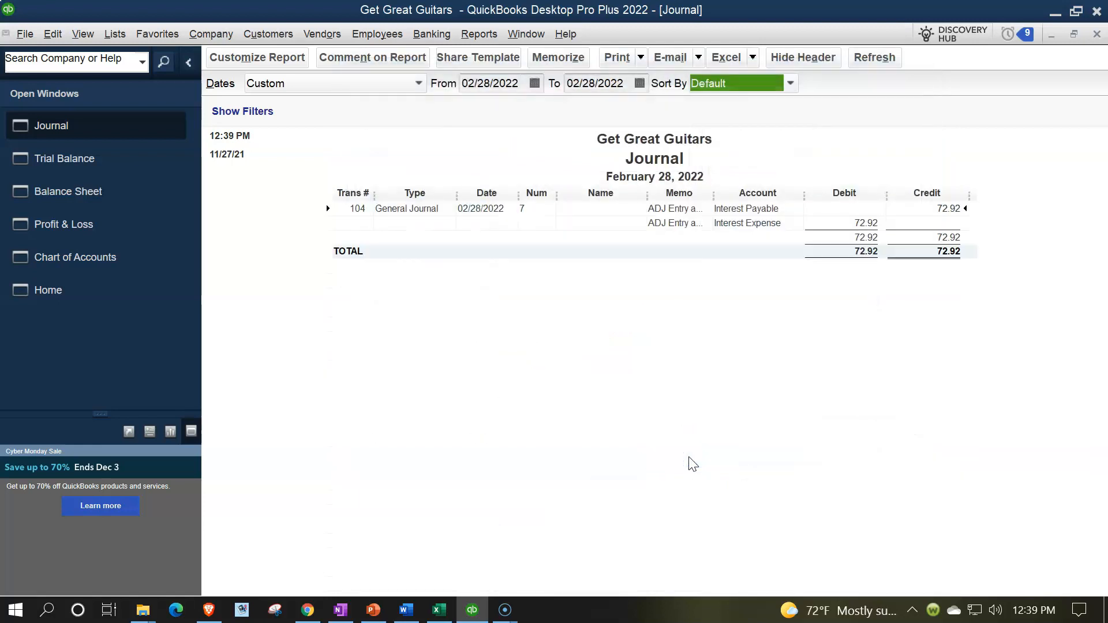
drag(713, 199, 762, 198)
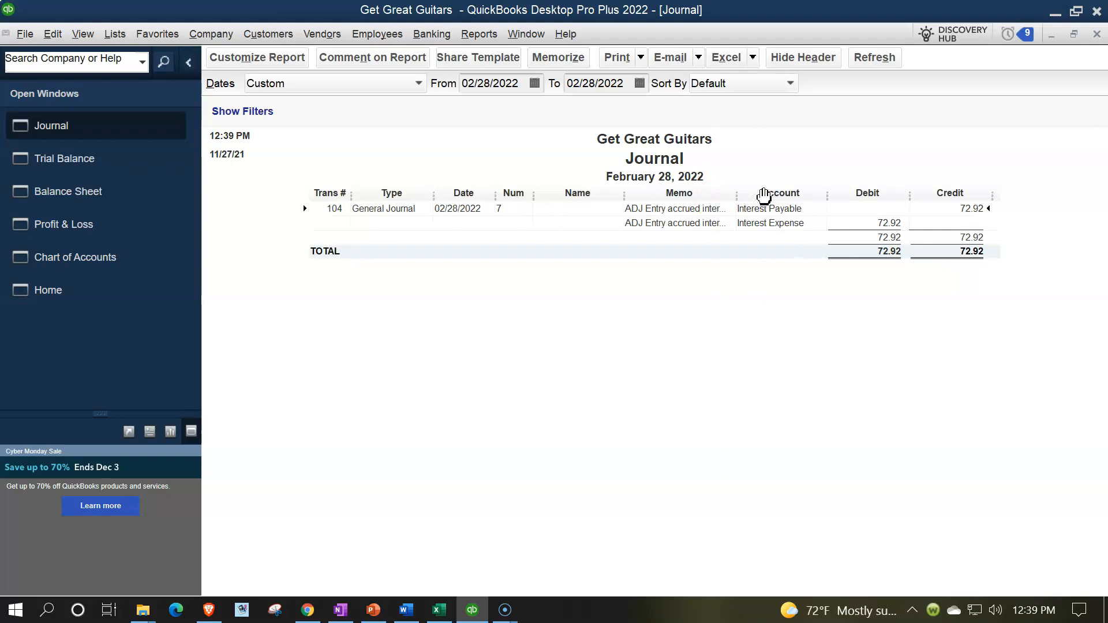